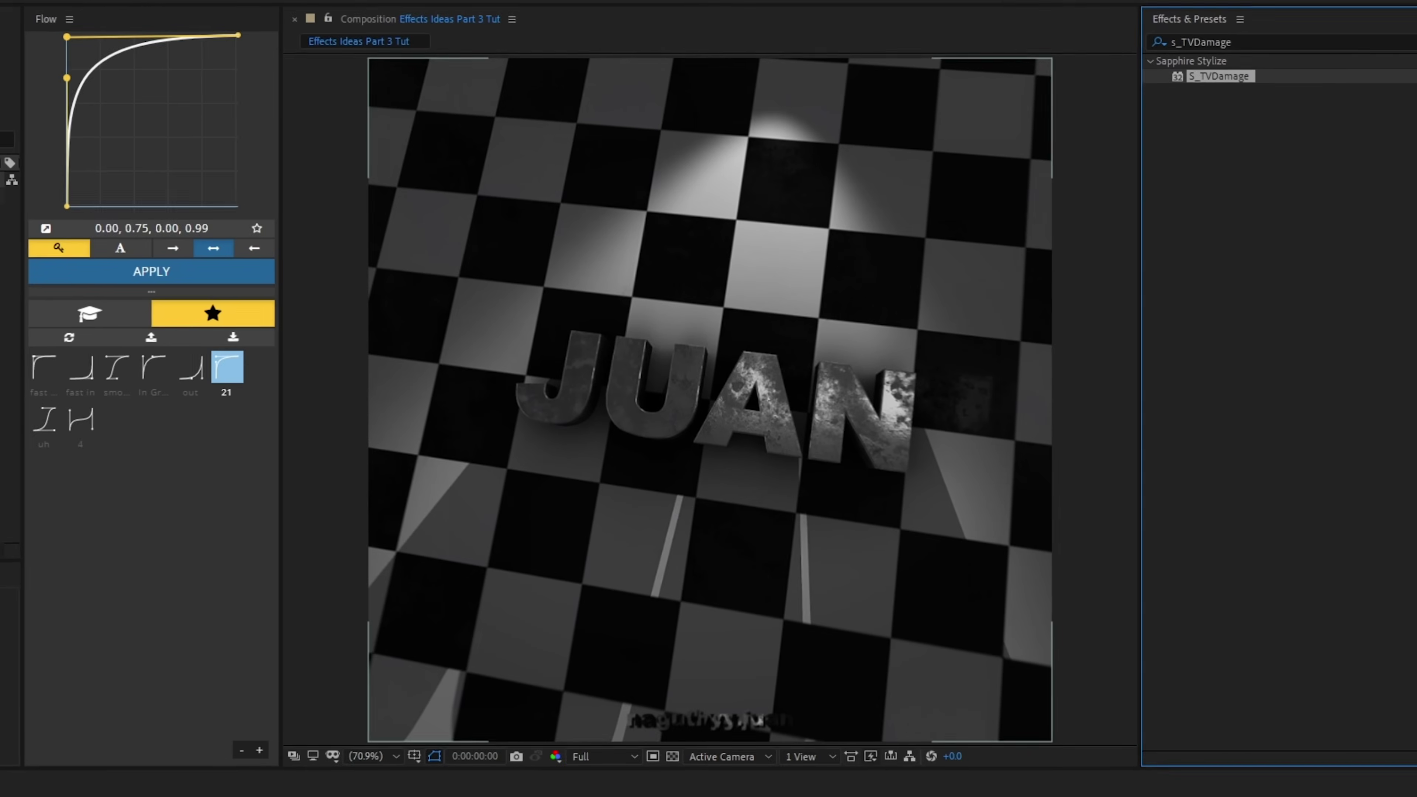
Apply the S_TVDamage effect to the NETHERRACK.mp4 layer and set its Reception Master to 0.24.
click(724, 420)
key(space)
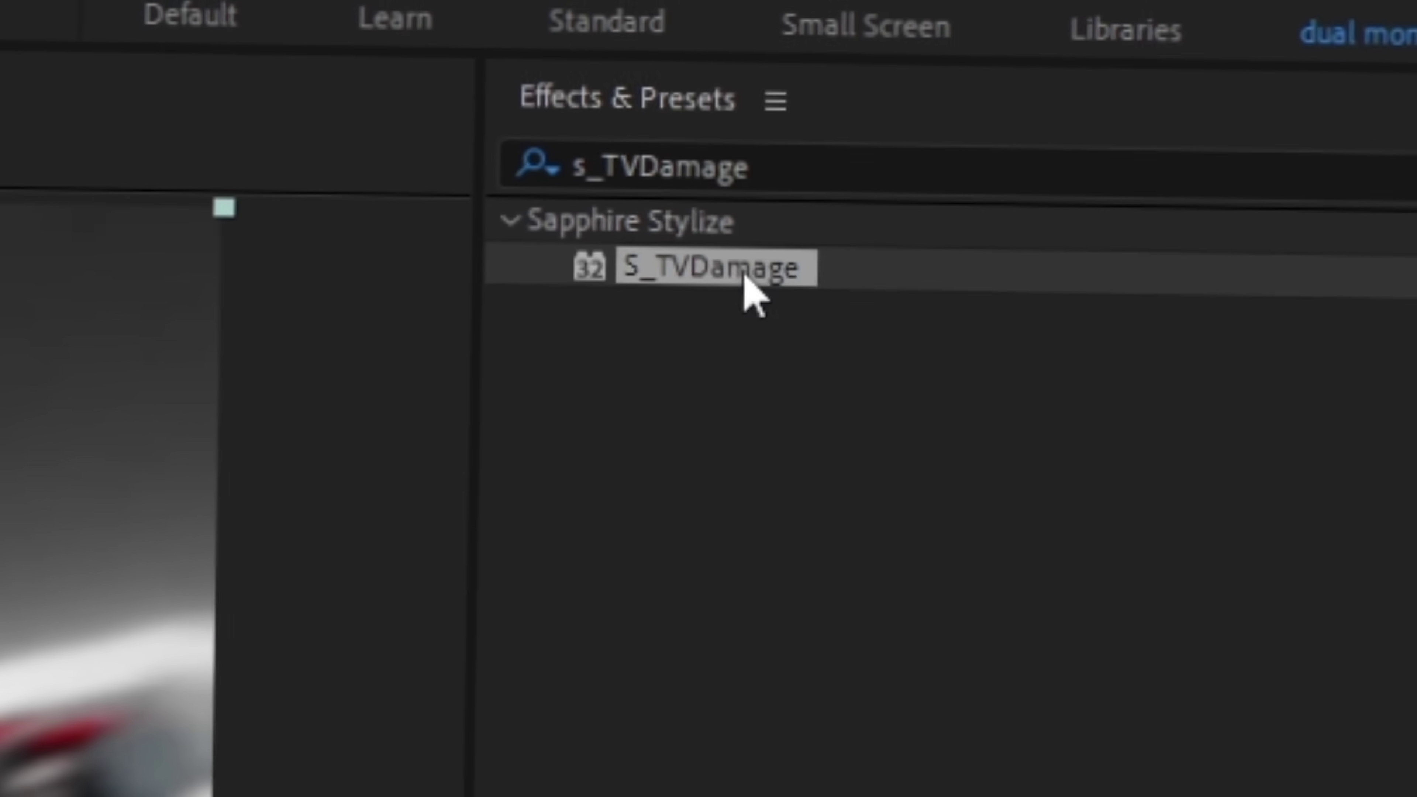
drag(748, 284, 476, 435)
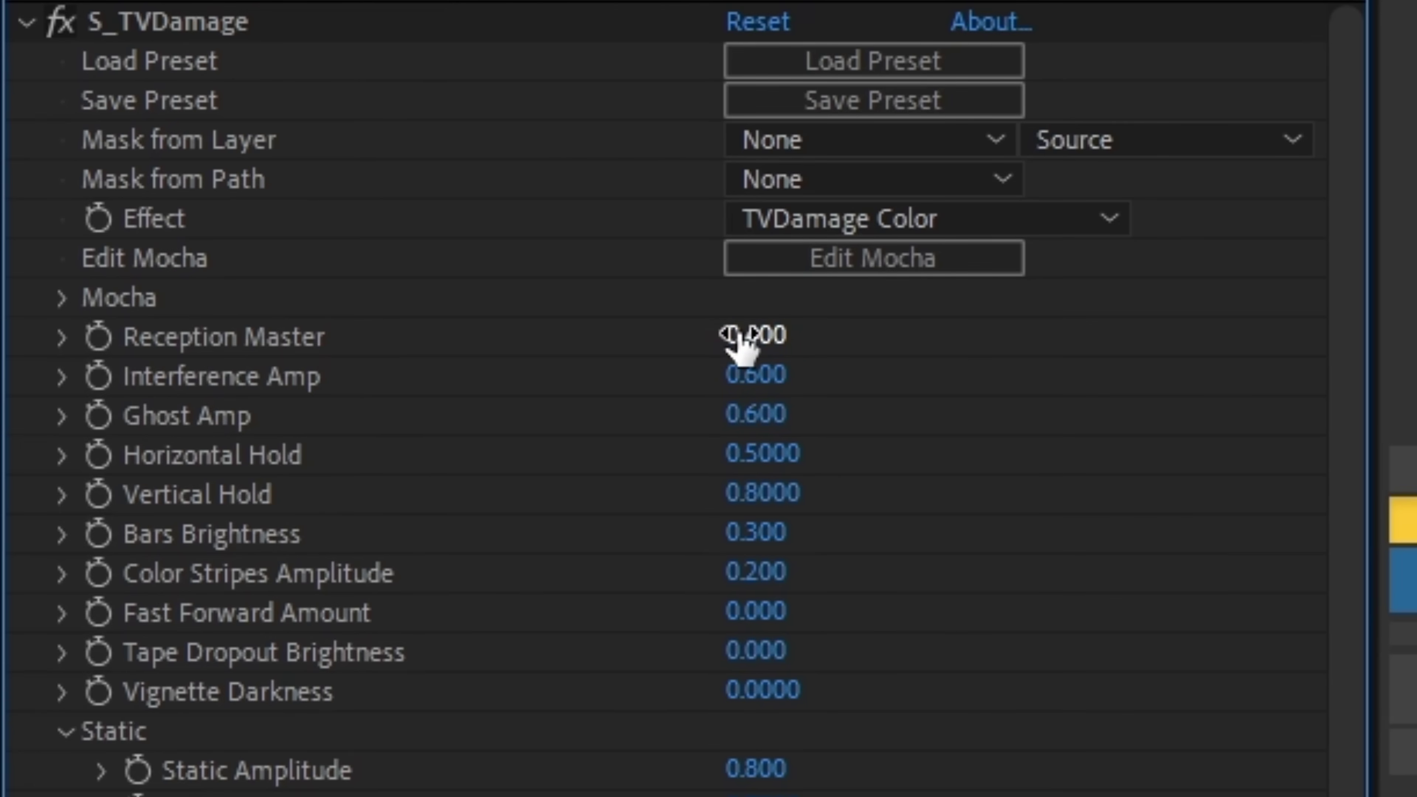
drag(742, 334, 363, 351)
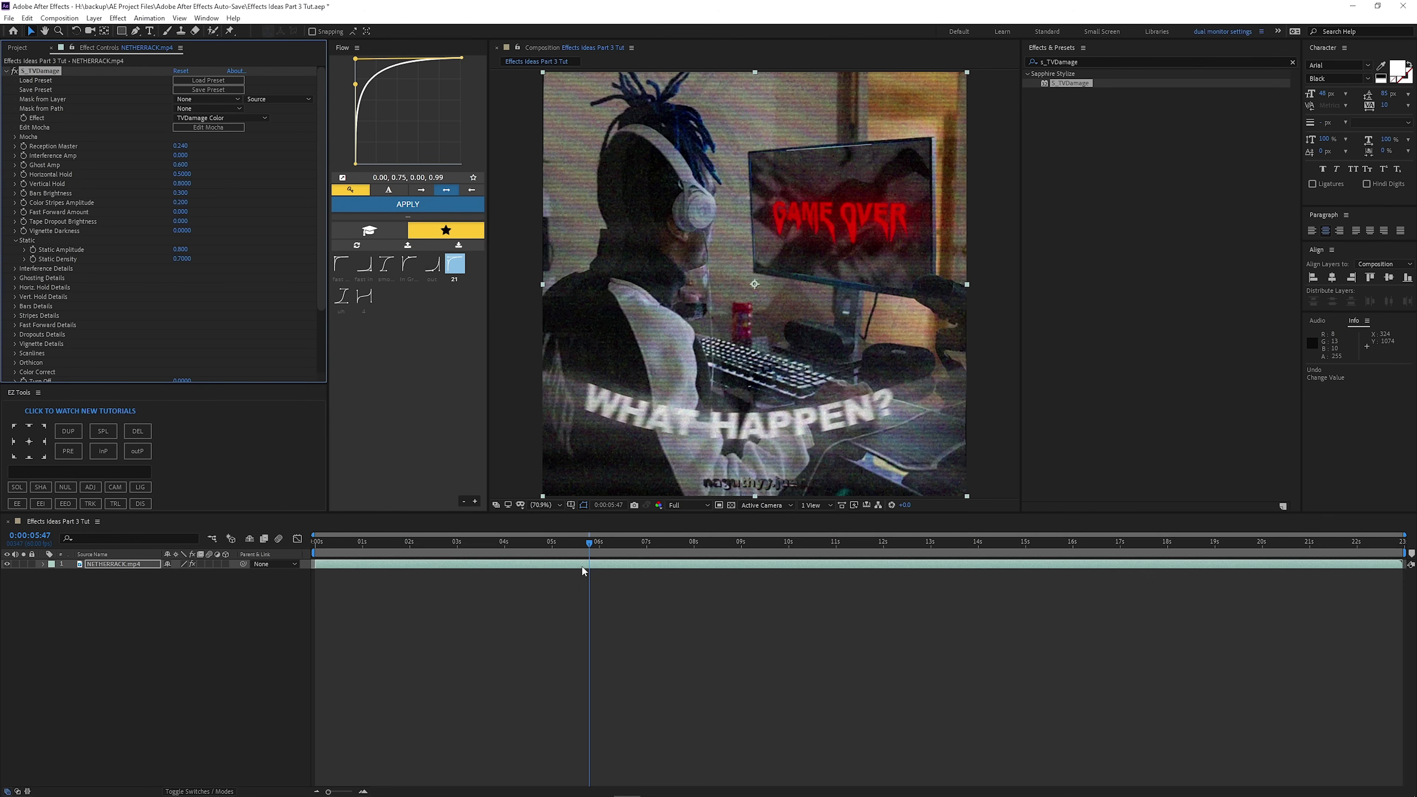
Check the footage near the 8-second mark and set the Ghost Amp of S_TVDamage to 0.
drag(591, 546, 642, 551)
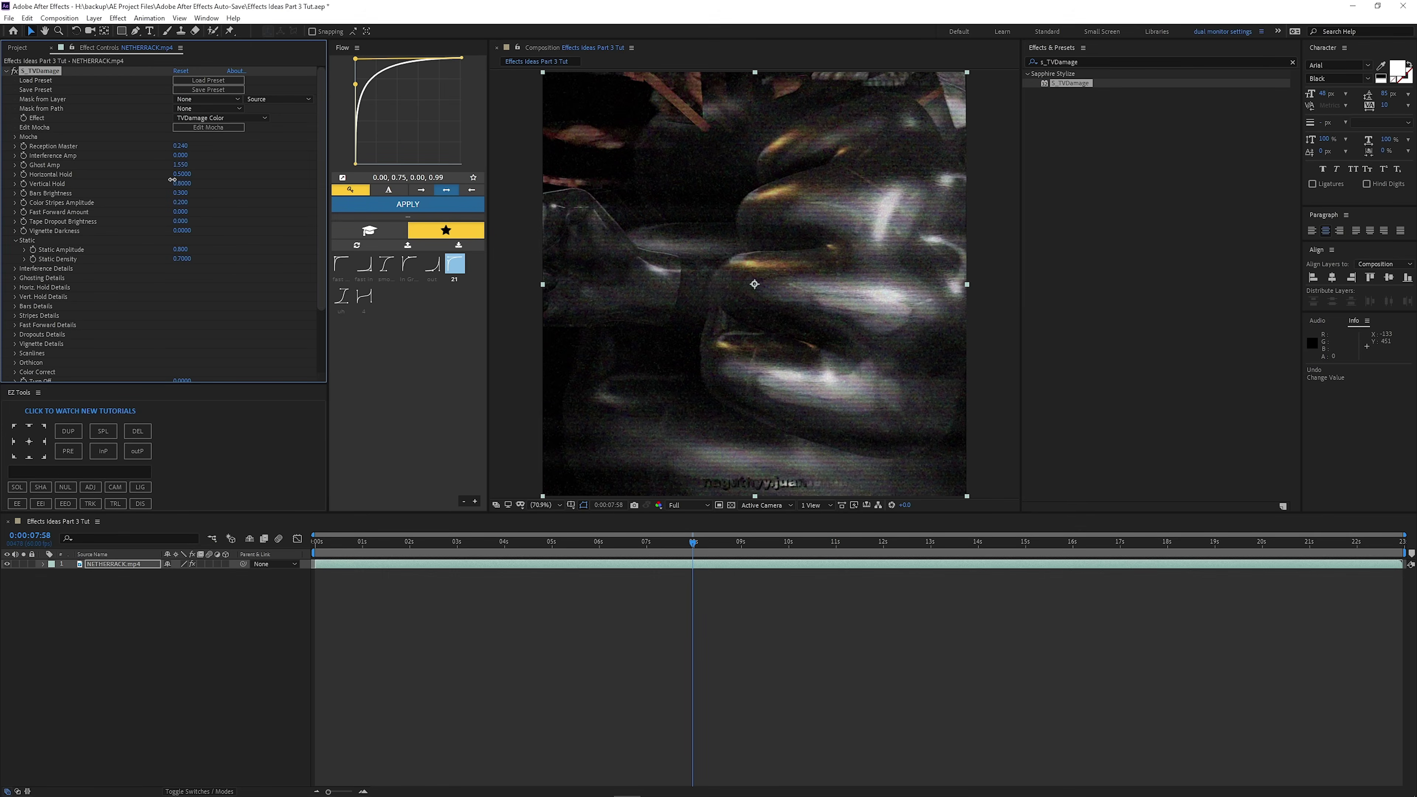
drag(172, 179, 167, 180)
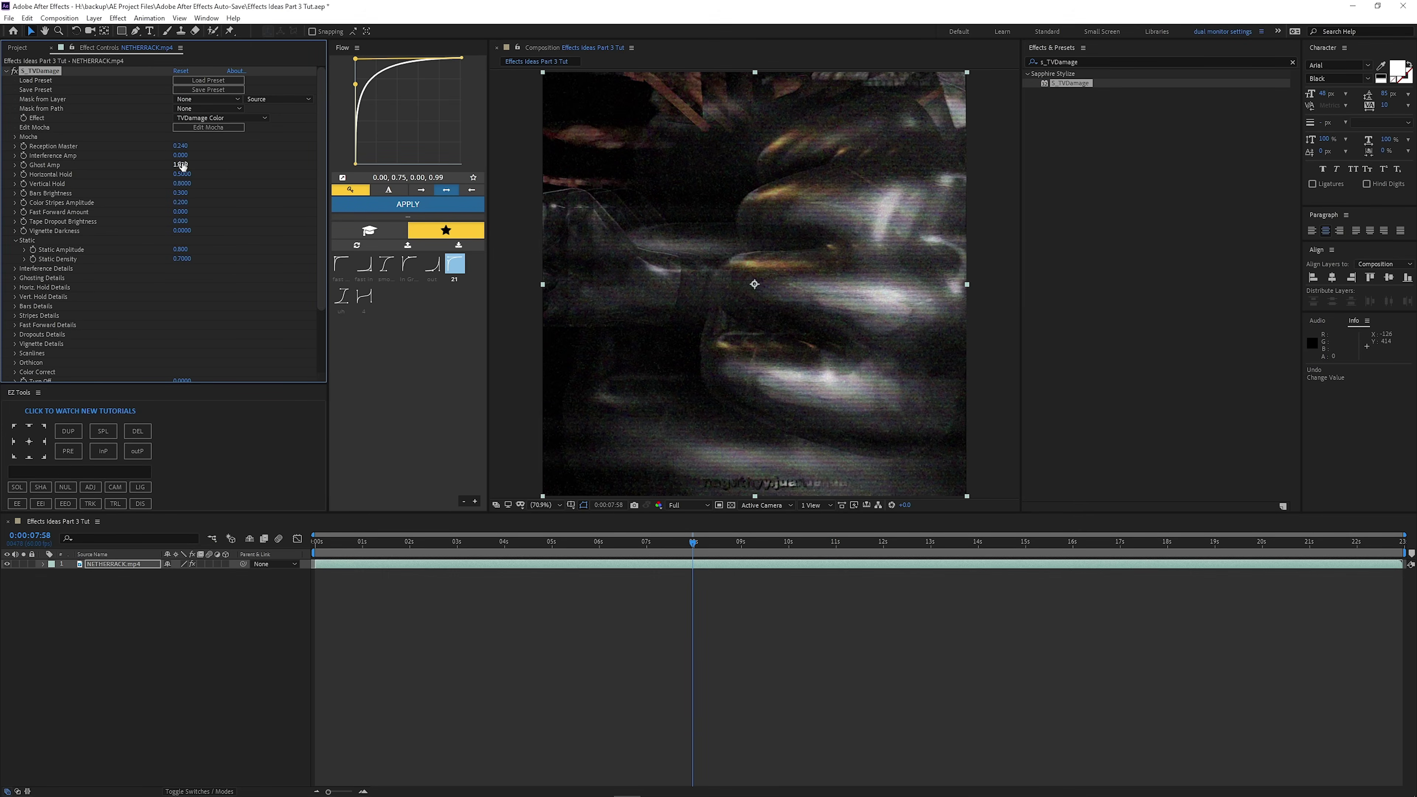
drag(179, 166, 69, 171)
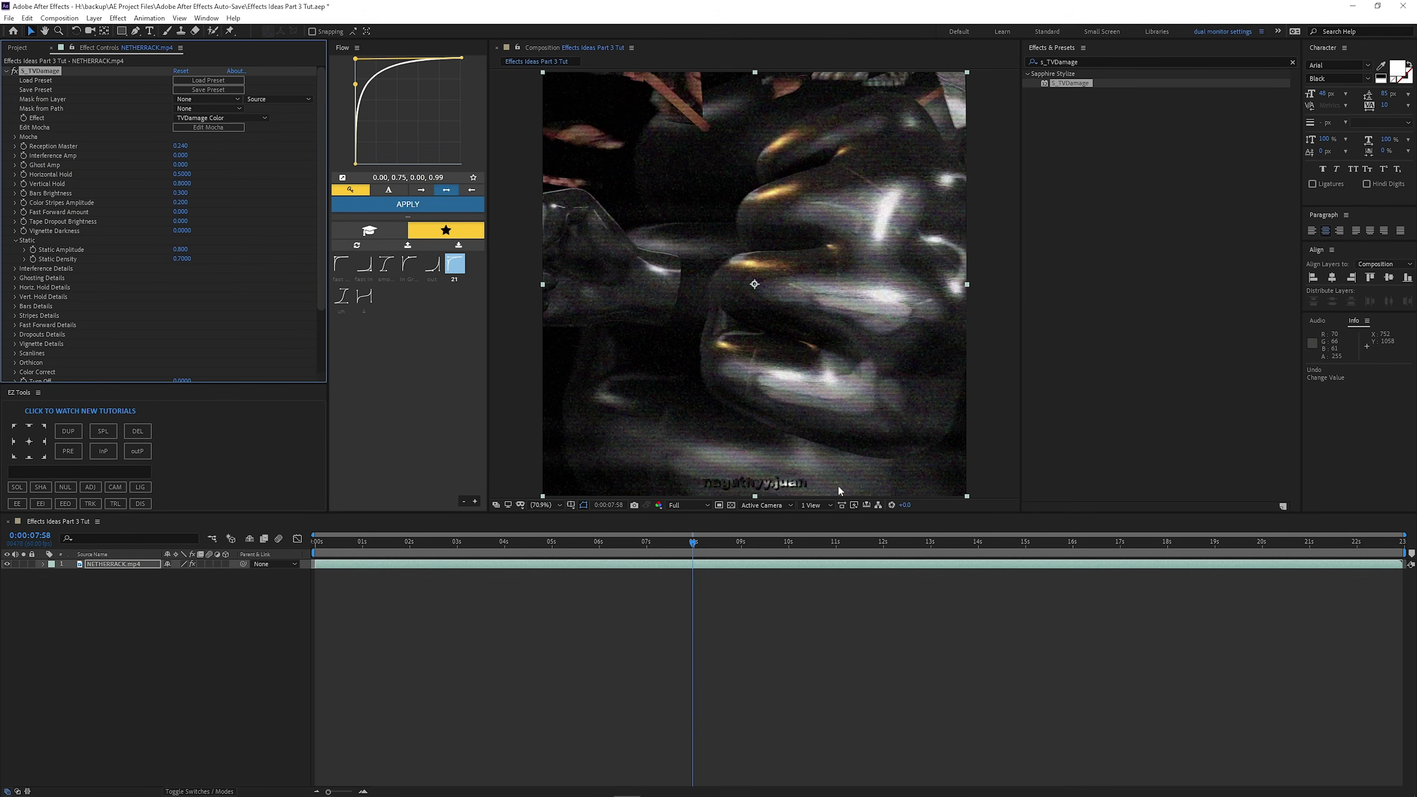
Raise the Vertical Hold of S_TVDamage to about 2.51 near the 6-second mark and preview the rolling picture.
drag(673, 546, 605, 545)
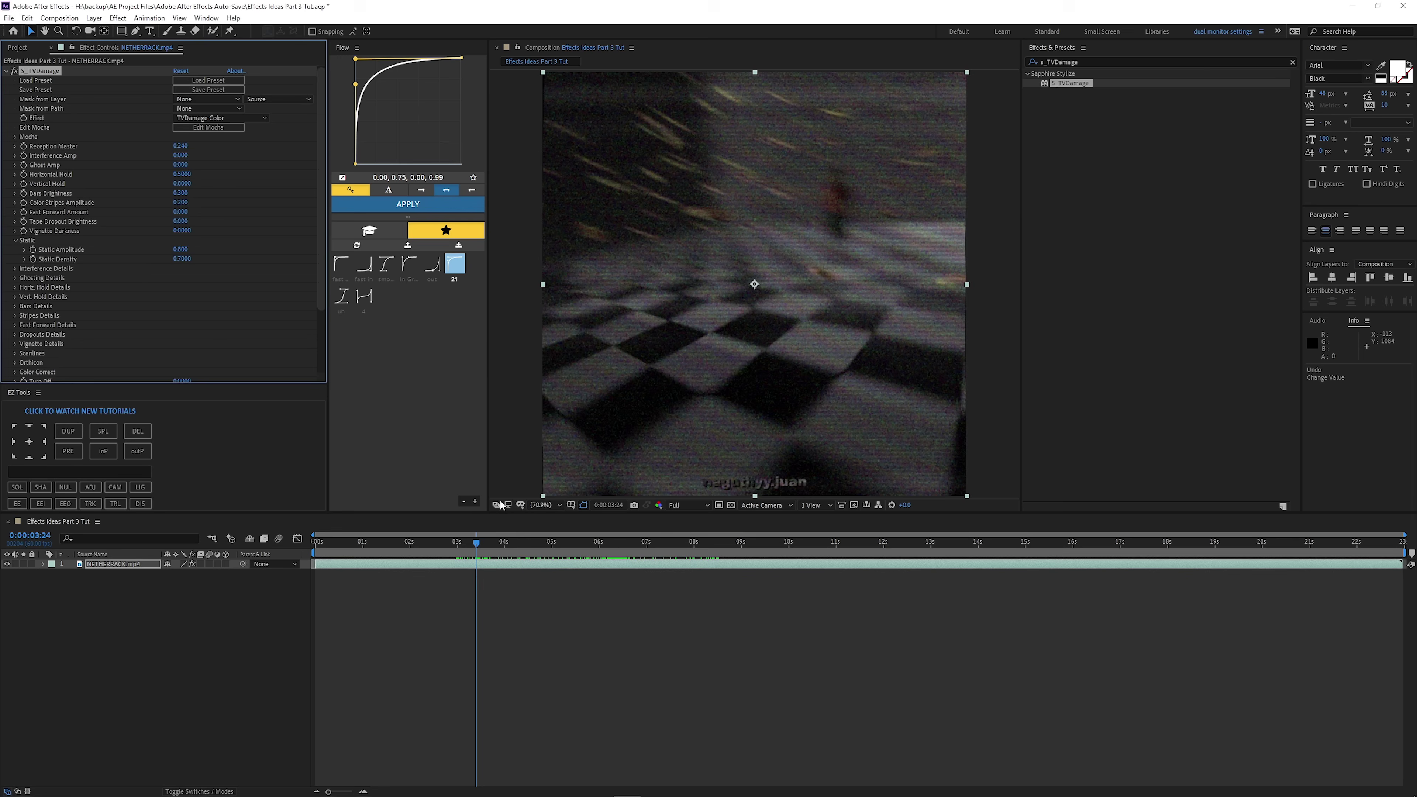
drag(474, 545, 534, 550)
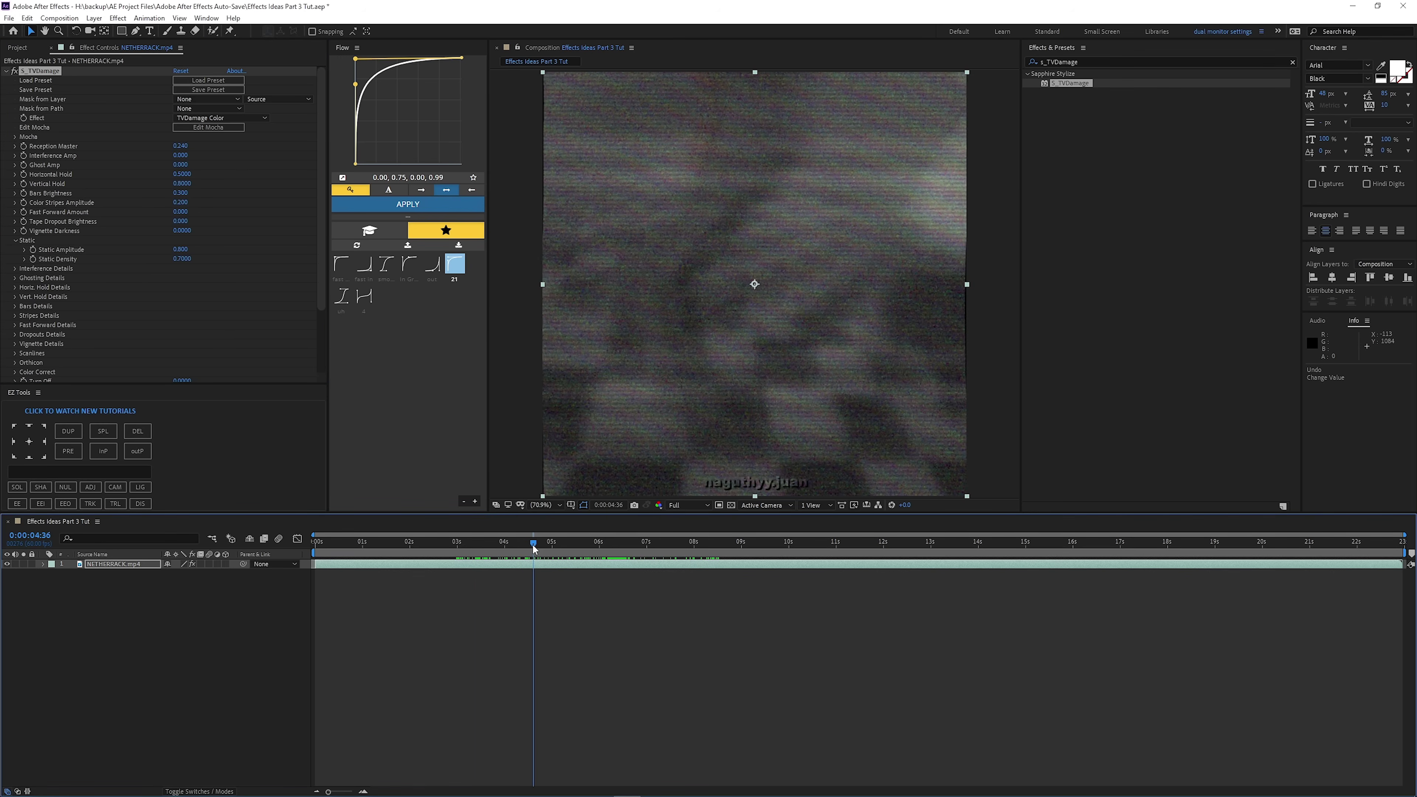
click(595, 559)
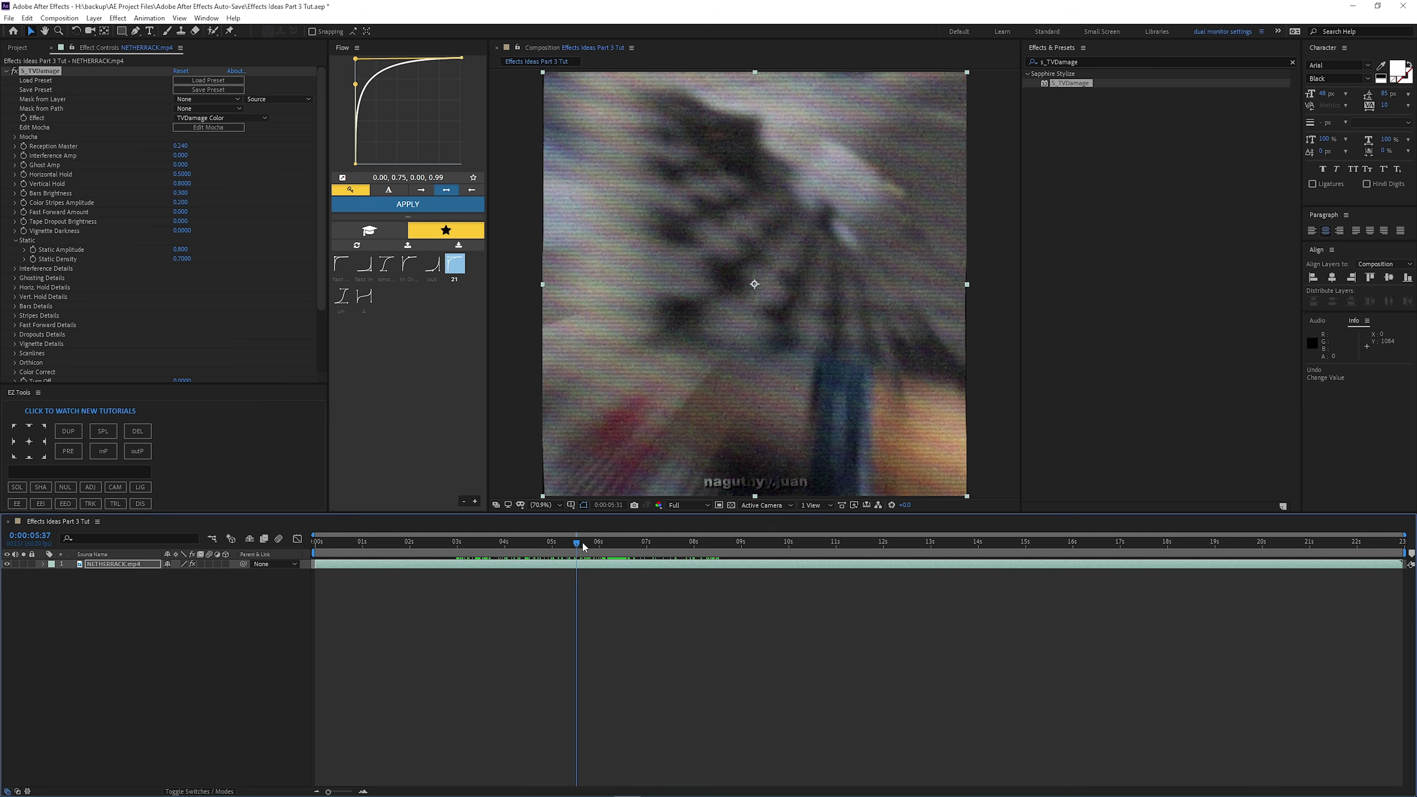
drag(182, 184, 279, 184)
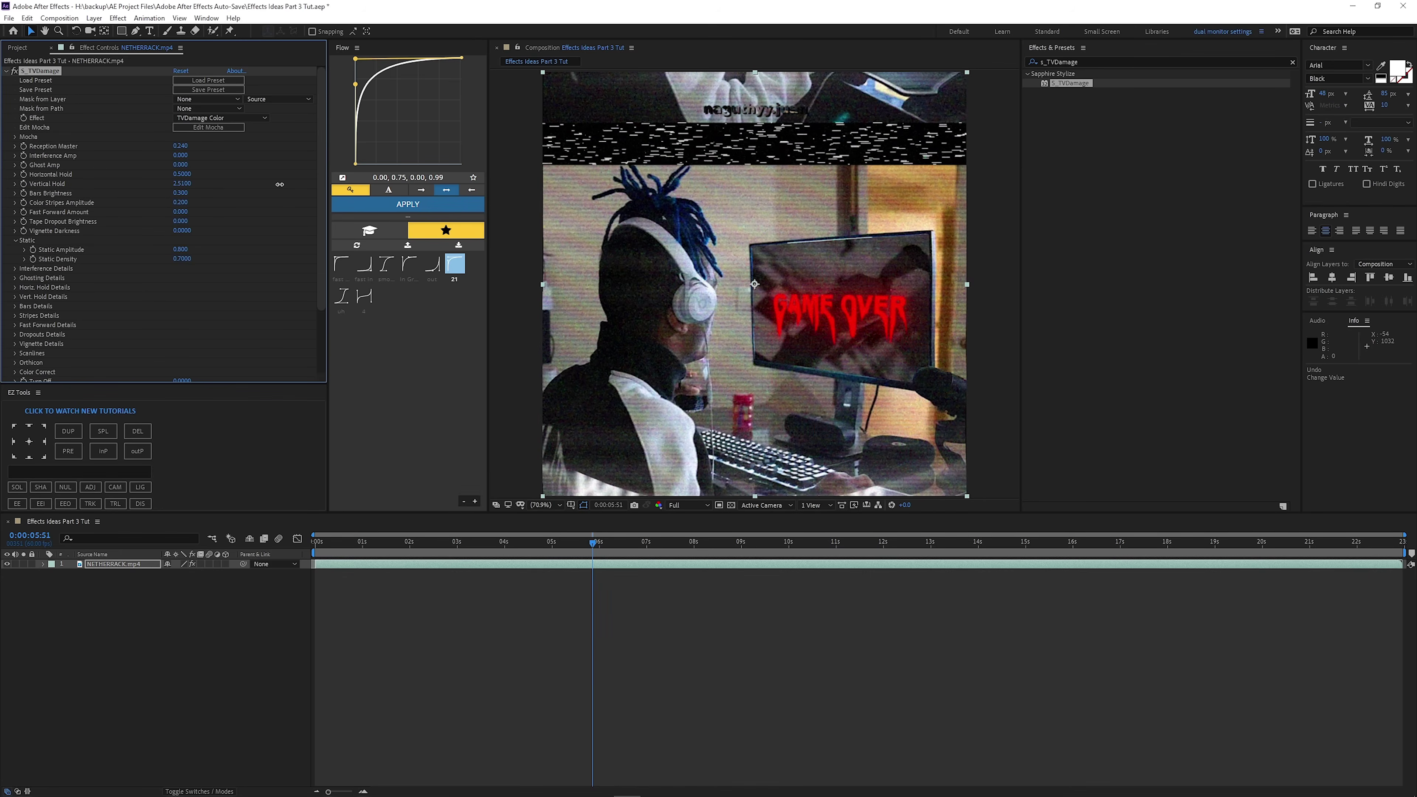
key(space)
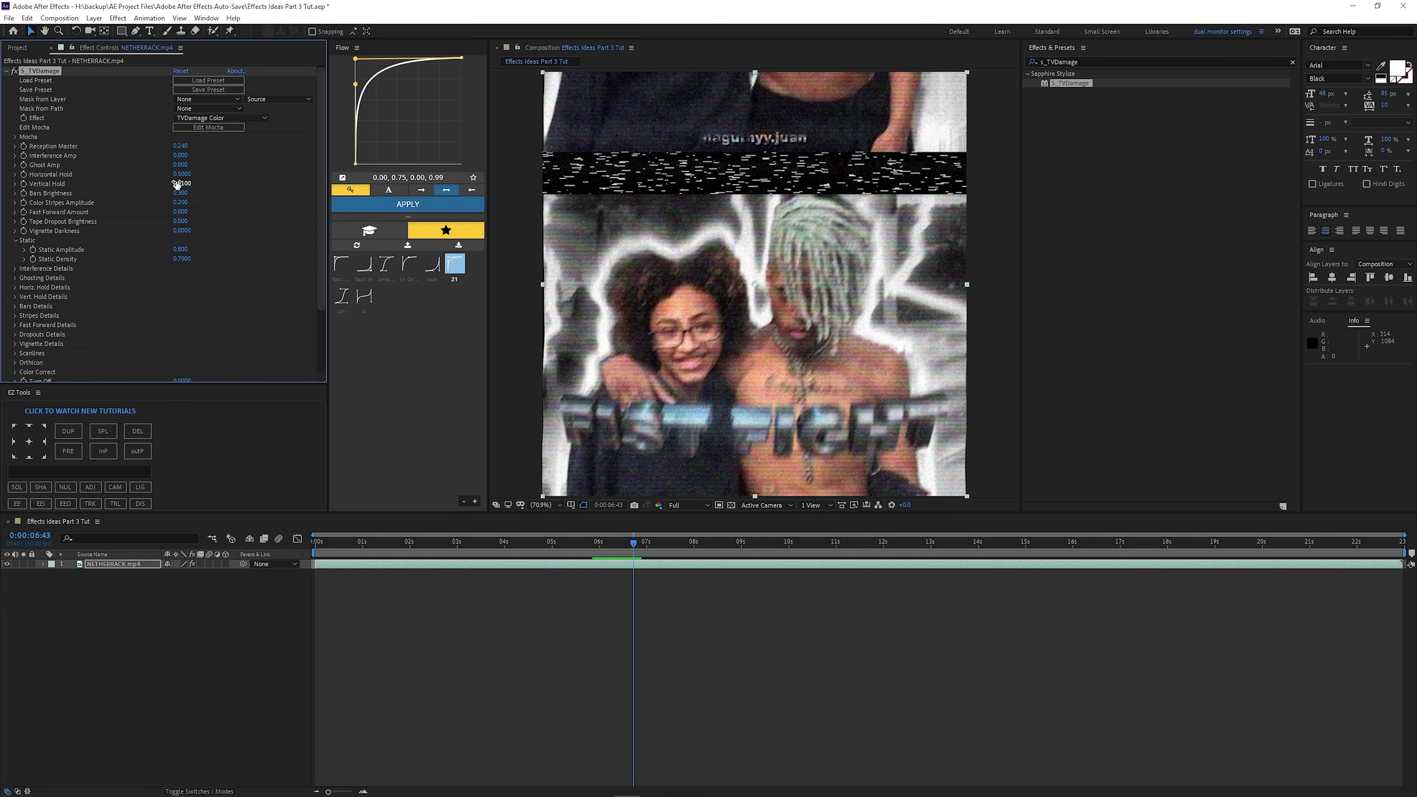
Set the Vertical Hold to 0, try an extreme Bars Brightness and undo that brightness change.
drag(179, 189, 195, 189)
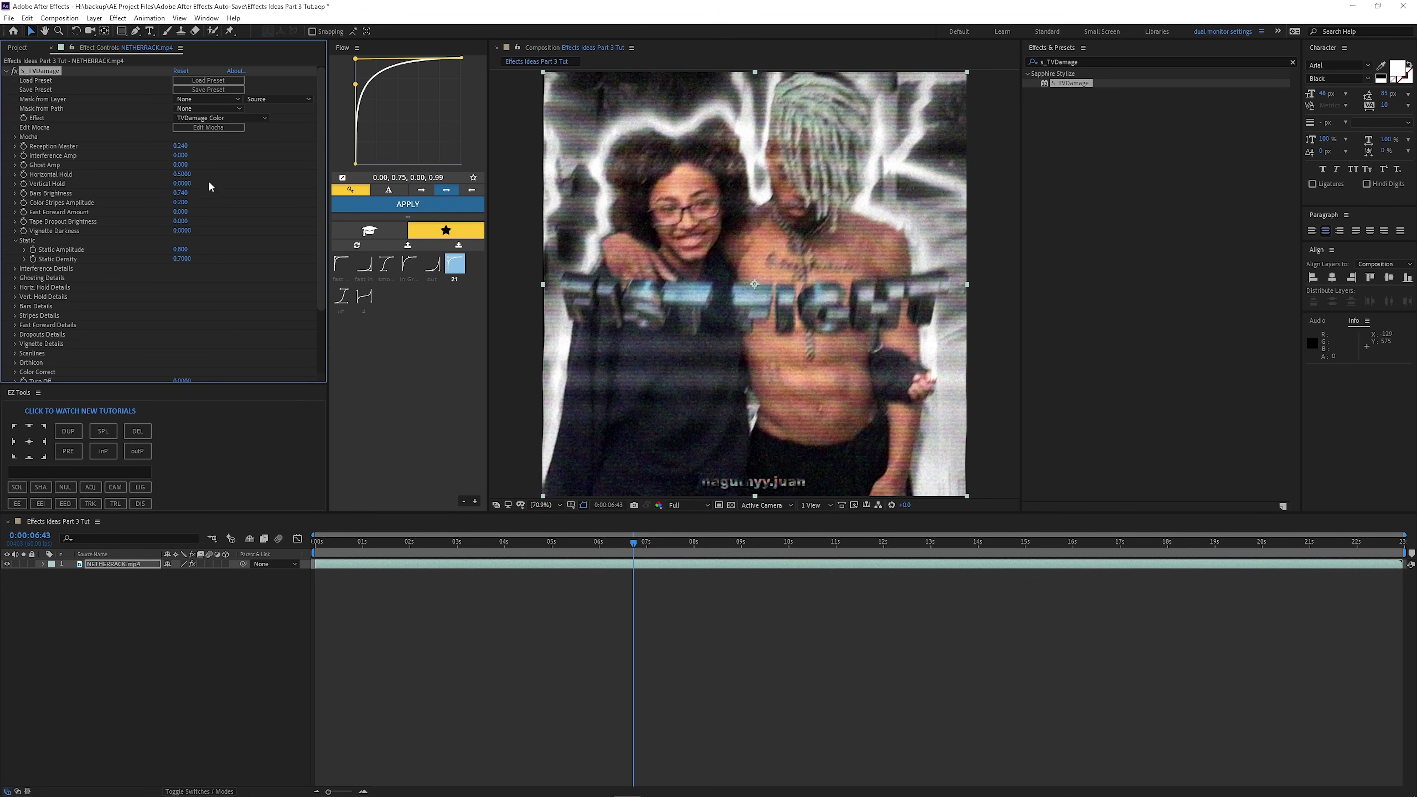
drag(178, 193, 638, 205)
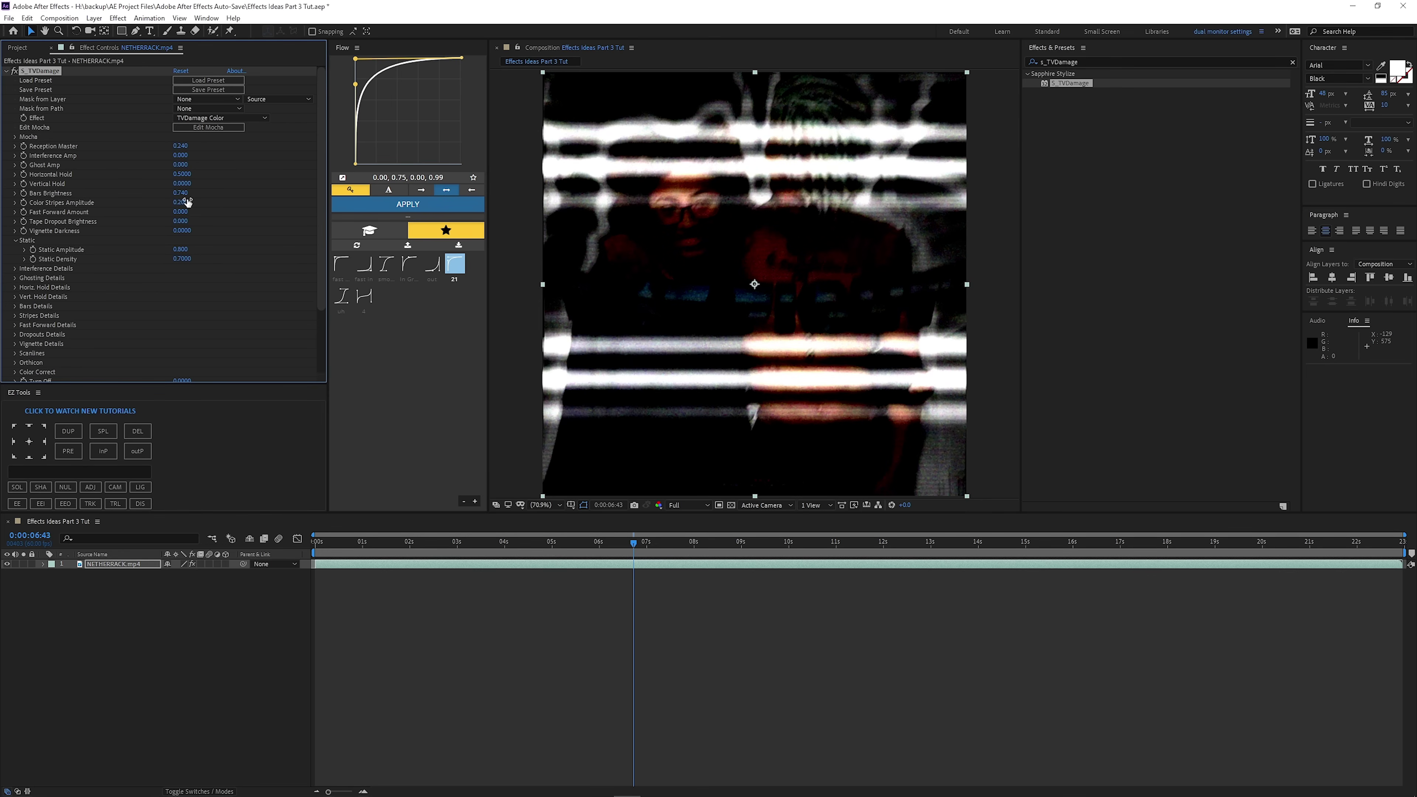
key(ctrl+z)
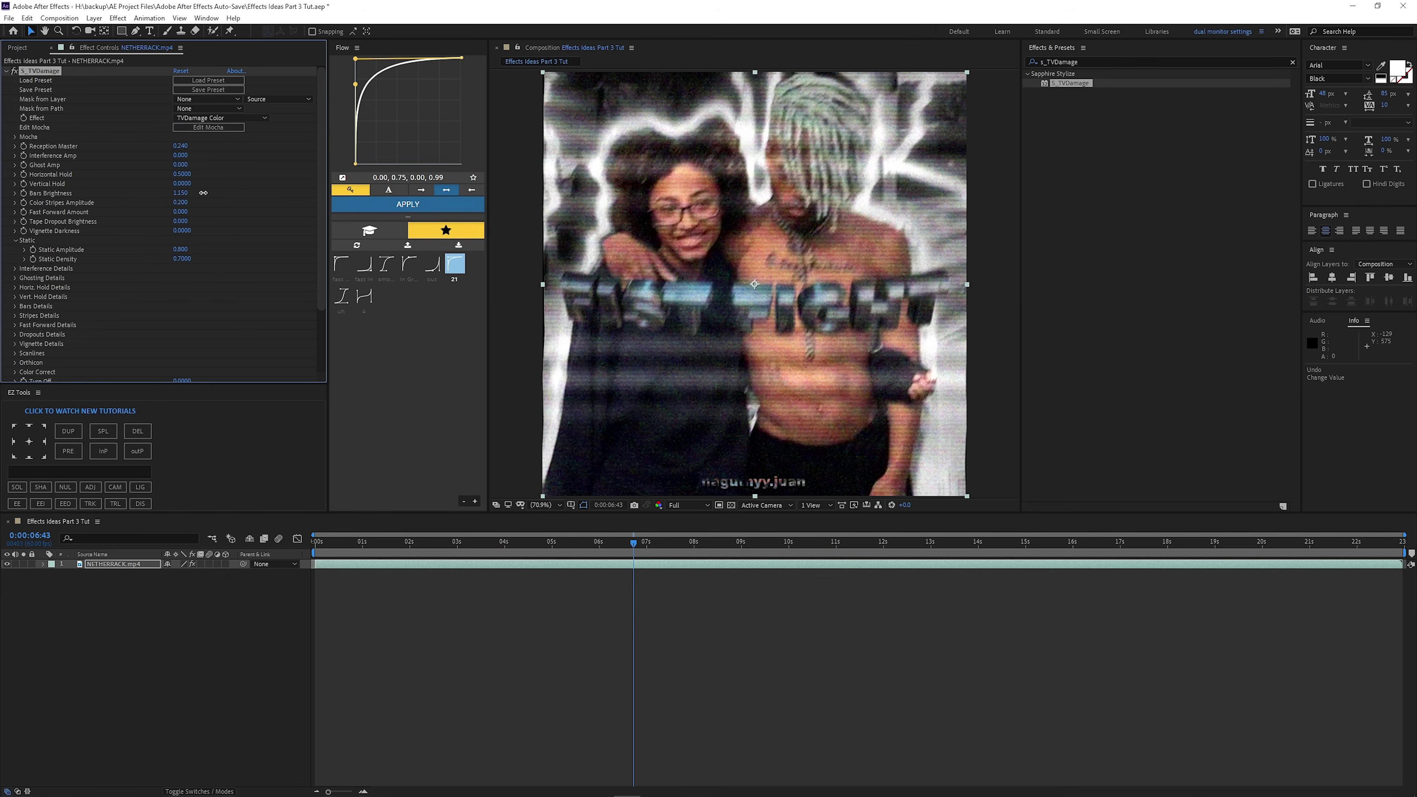
Set the Bars Brightness to 1.09 and the Color Stripes Amplitude to about 0.76 at the 7-second mark.
drag(795, 538, 648, 551)
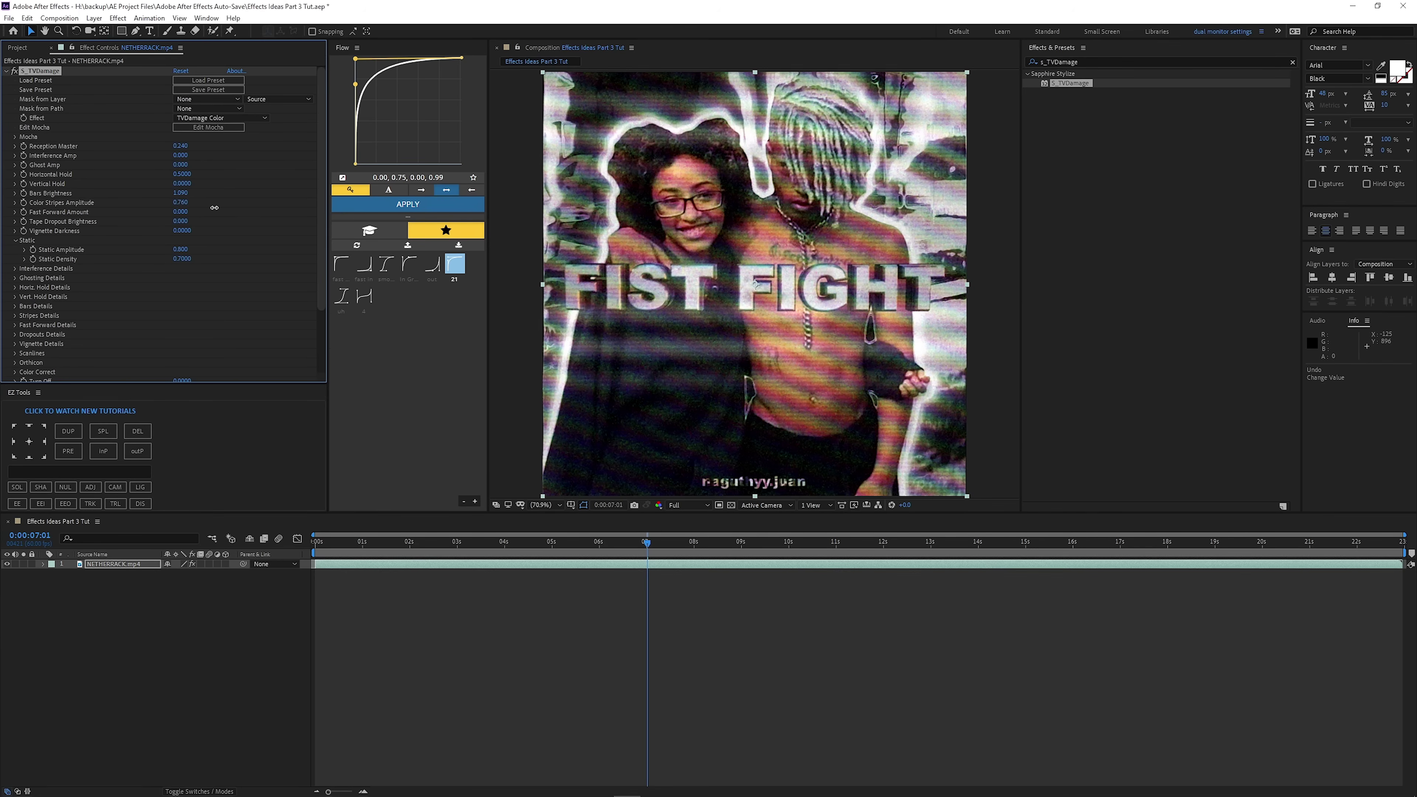
drag(180, 203, 211, 234)
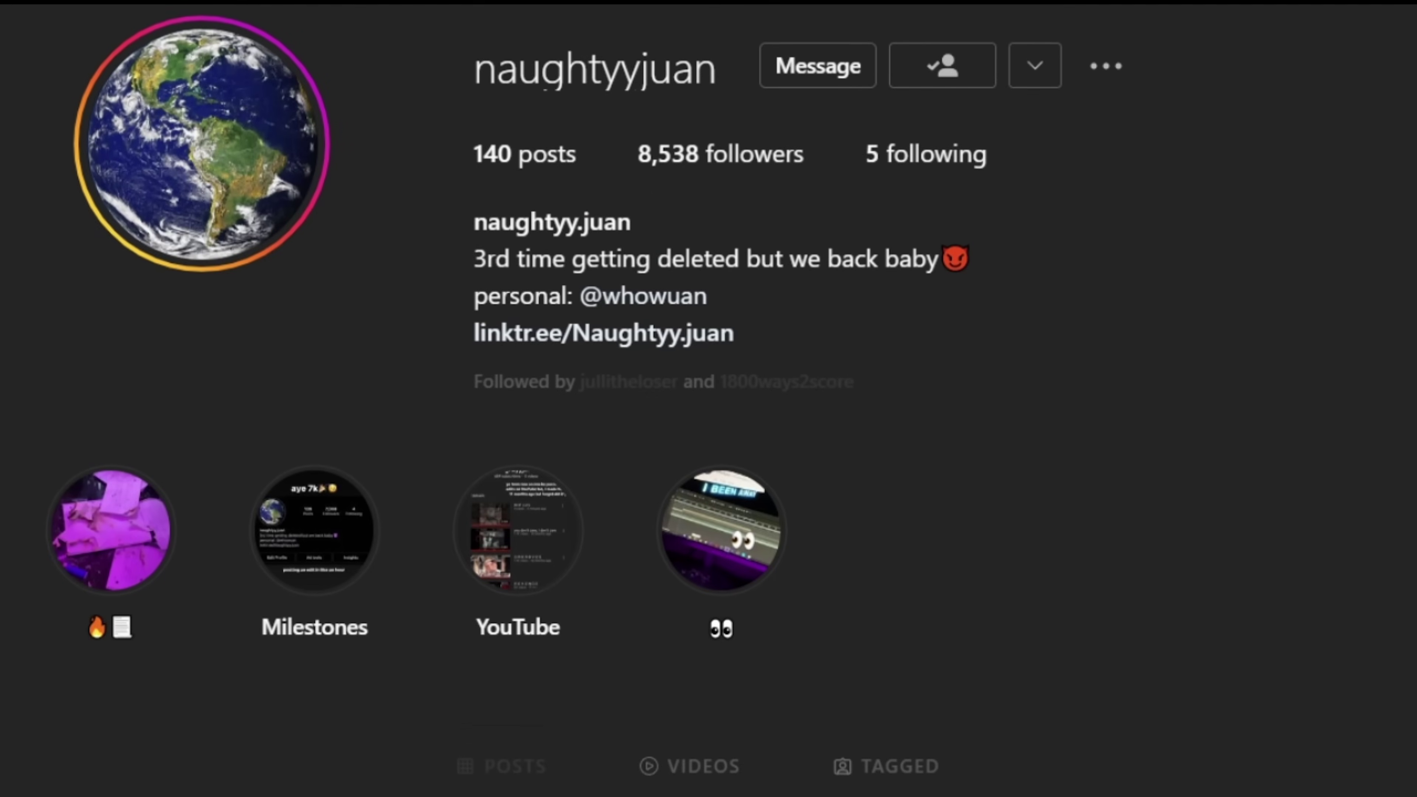
Browse the post grid on the creator's Instagram profile.
scroll(709, 398, down, 8)
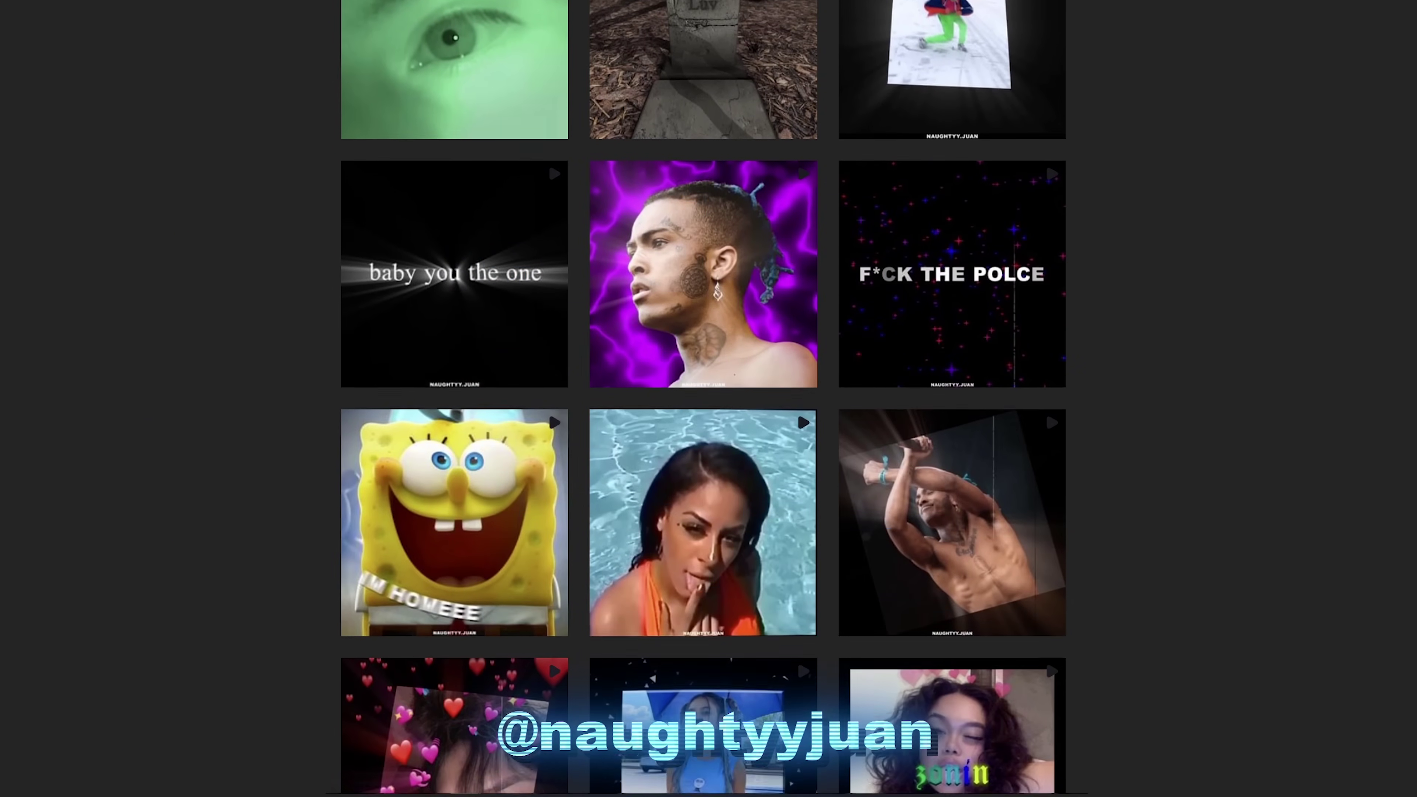
scroll(703, 399, down, 15)
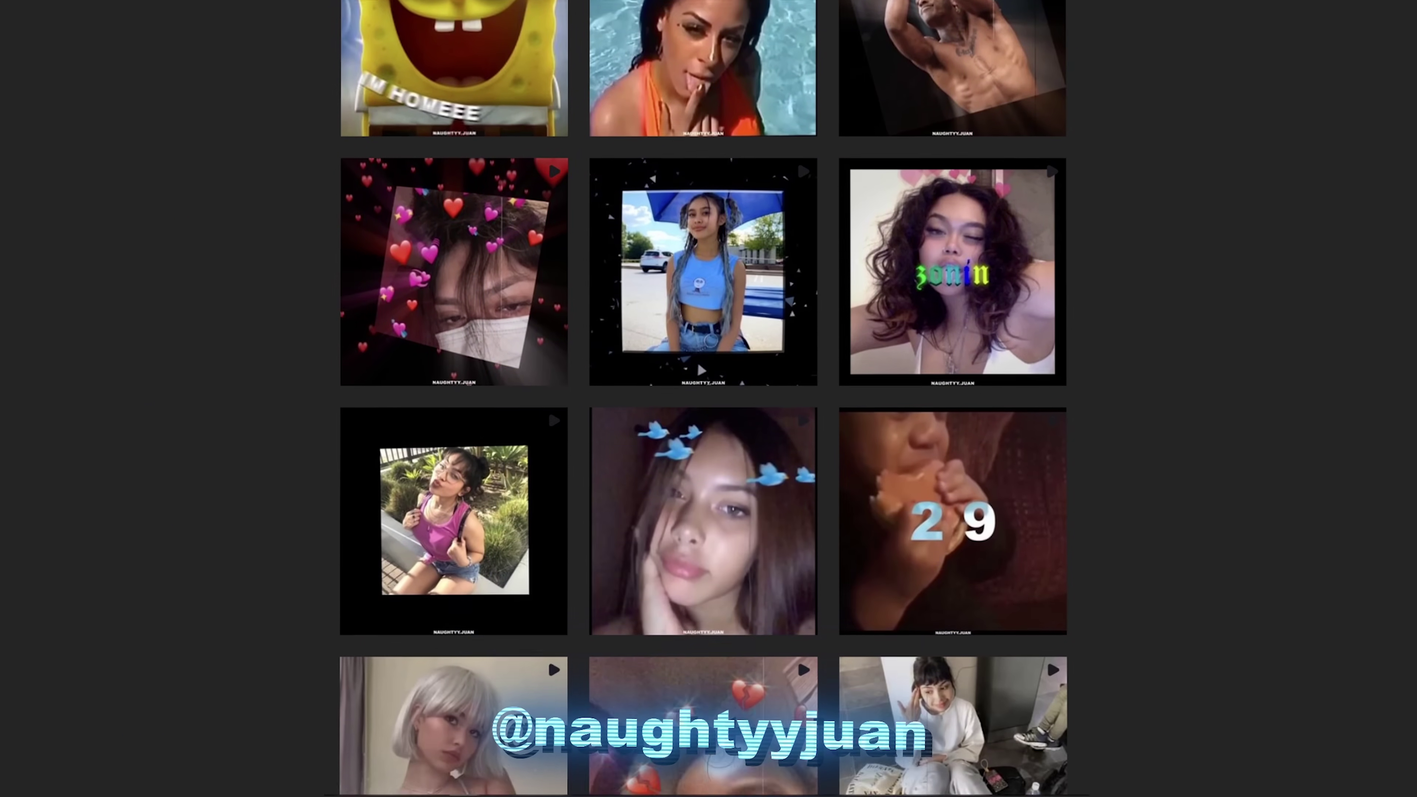
scroll(708, 398, down, 15)
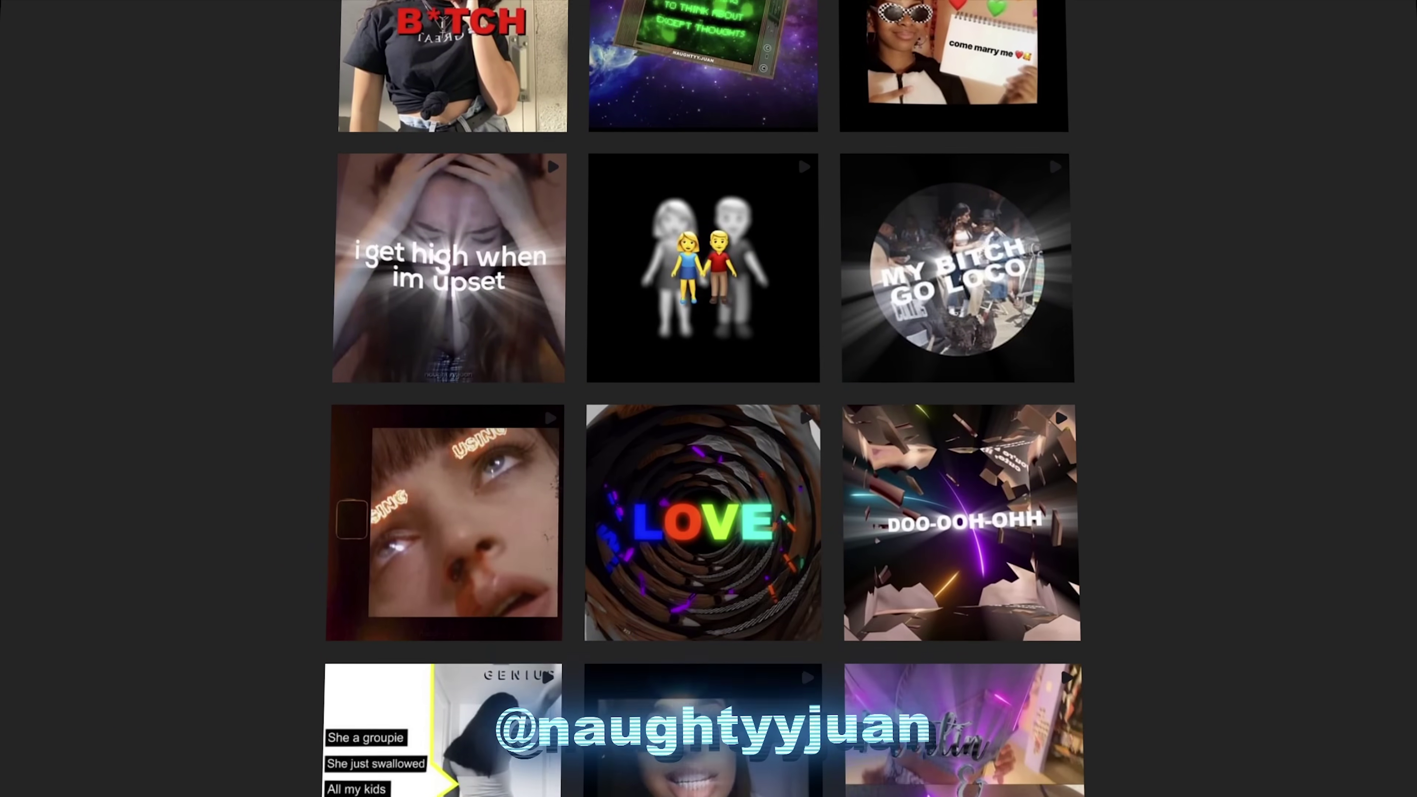
scroll(708, 399, down, 15)
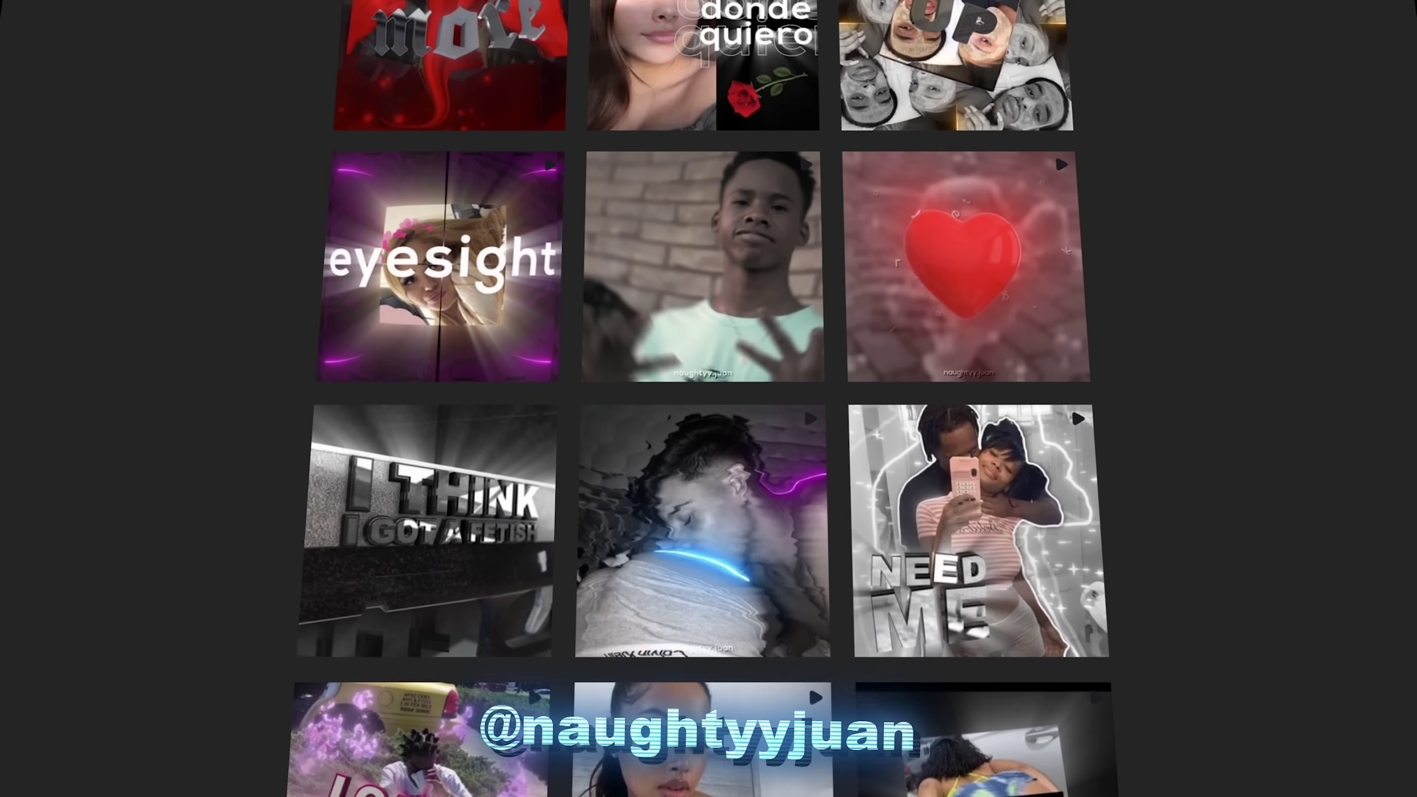
scroll(709, 399, down, 15)
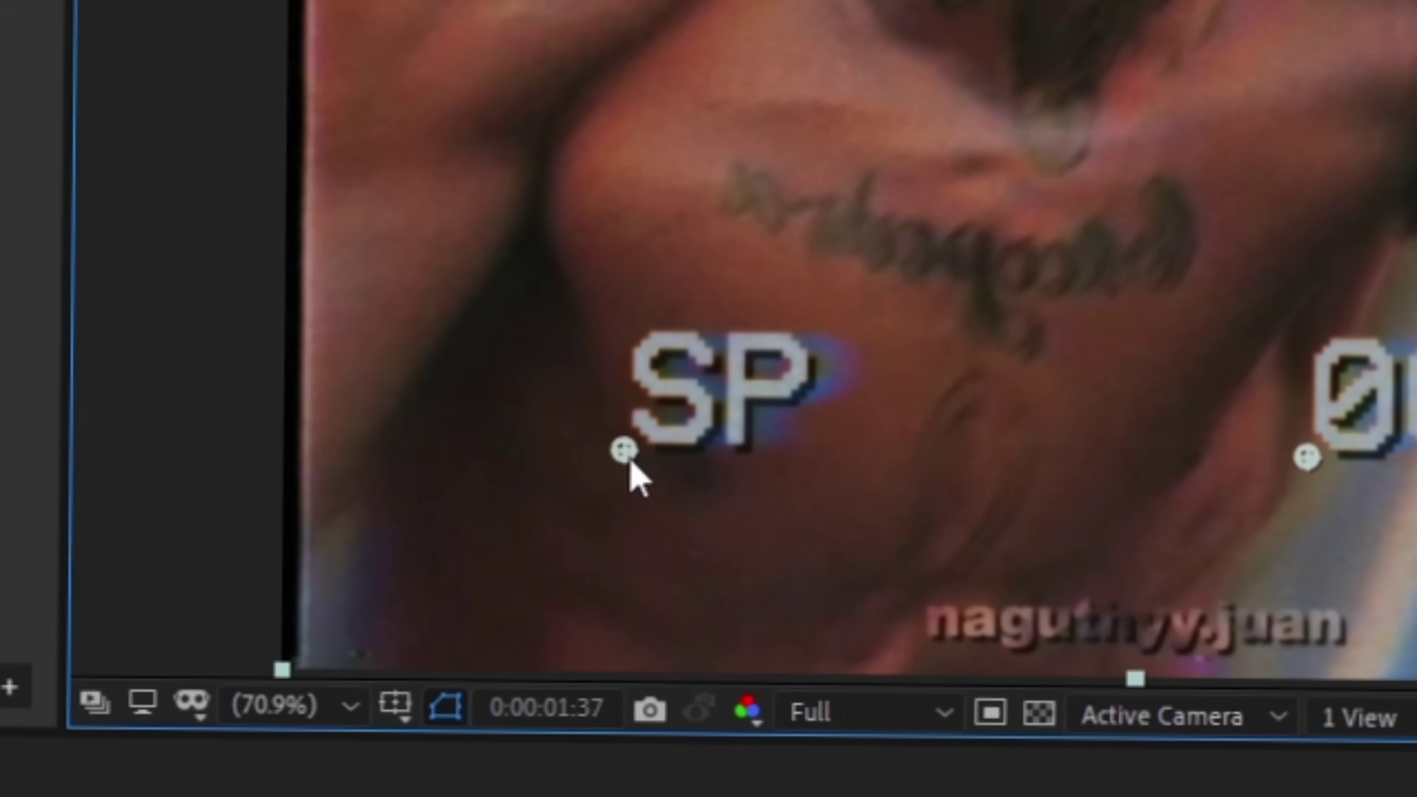
Move the SP label and the timecode overlay lower in the frame and scrub the timeline to check the overlay.
drag(634, 469, 458, 561)
drag(1357, 452, 1227, 531)
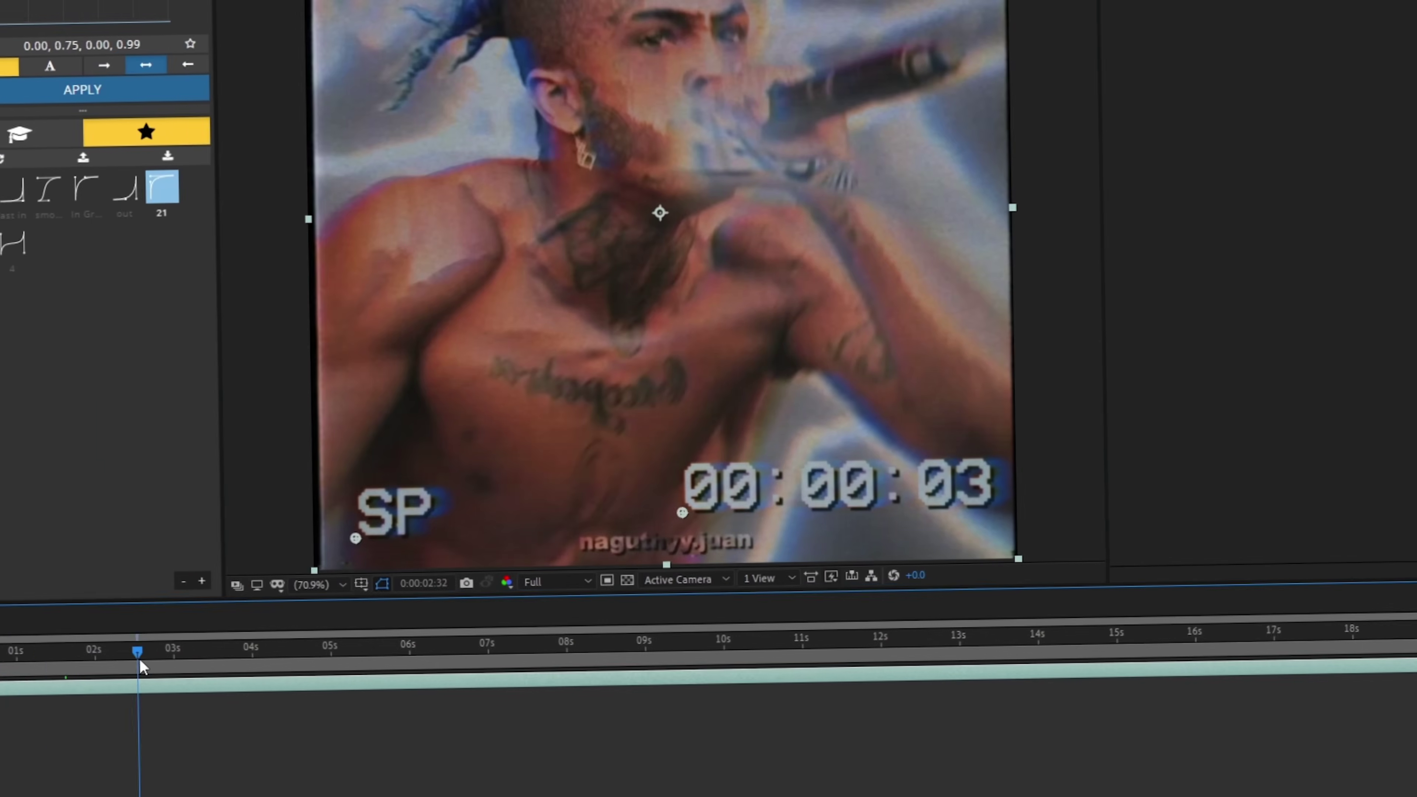
drag(140, 654, 60, 675)
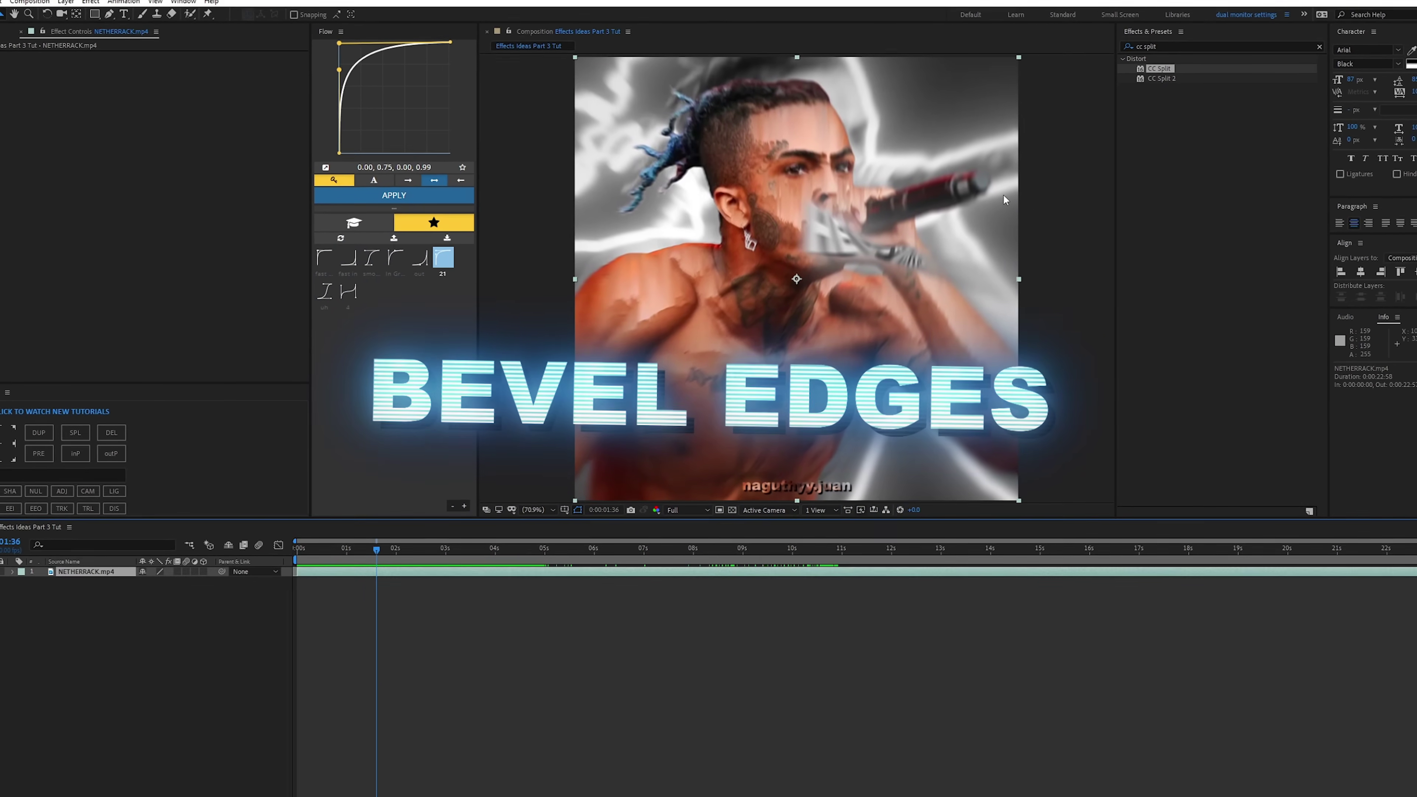
Find the Bevel Edges effect, apply it to the NETHERRACK.mp4 layer and set its Edge Thickness to 0.01.
click(1316, 47)
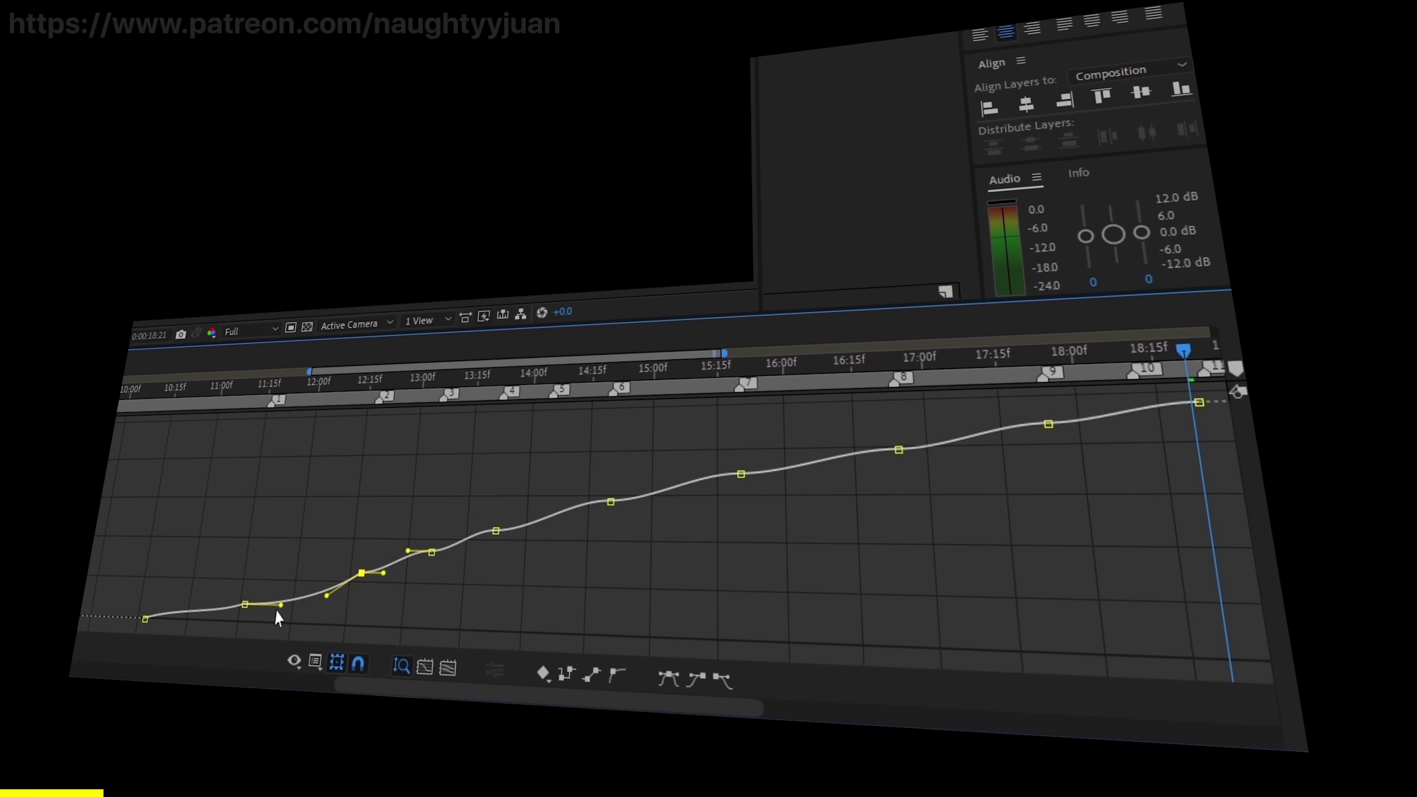
click(481, 550)
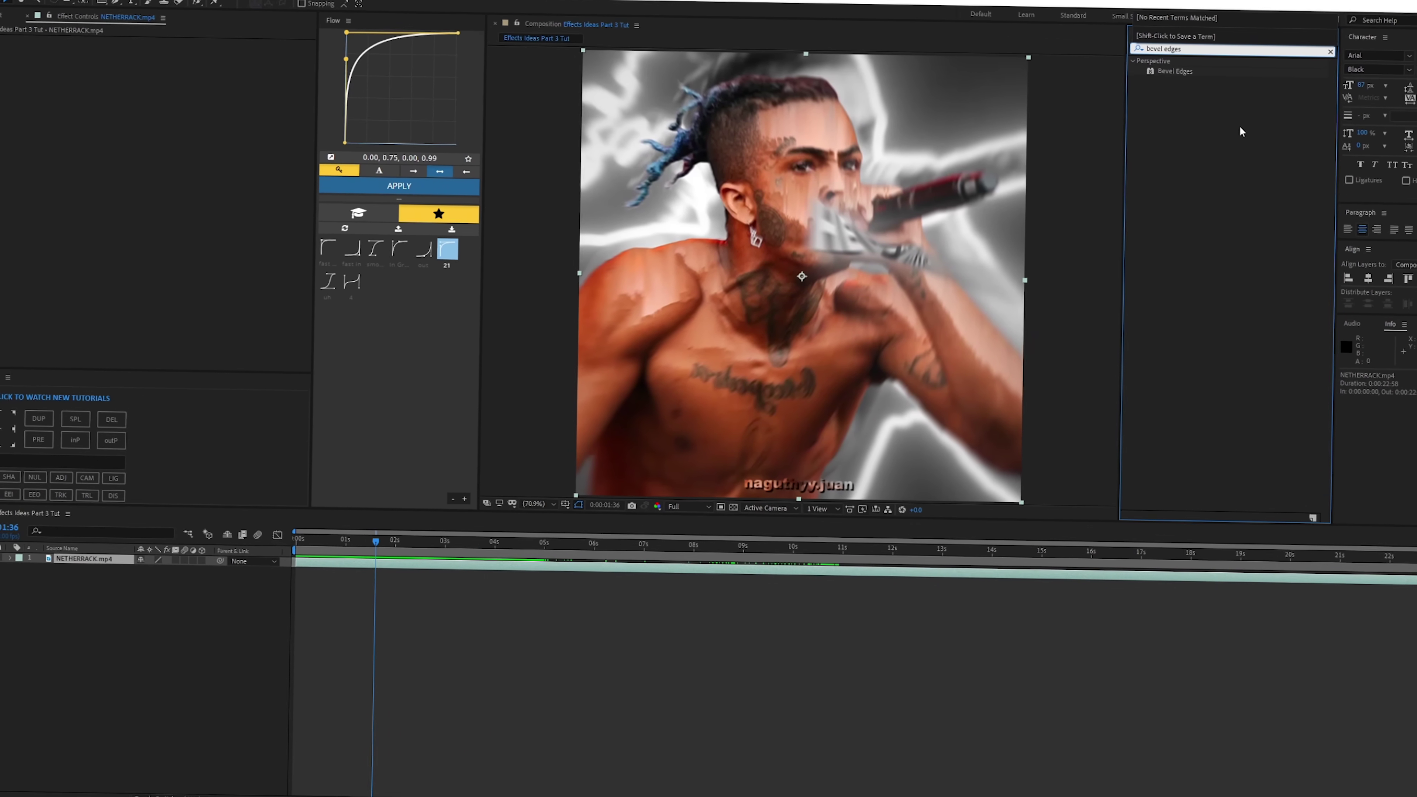
click(1165, 66)
drag(1165, 65, 463, 566)
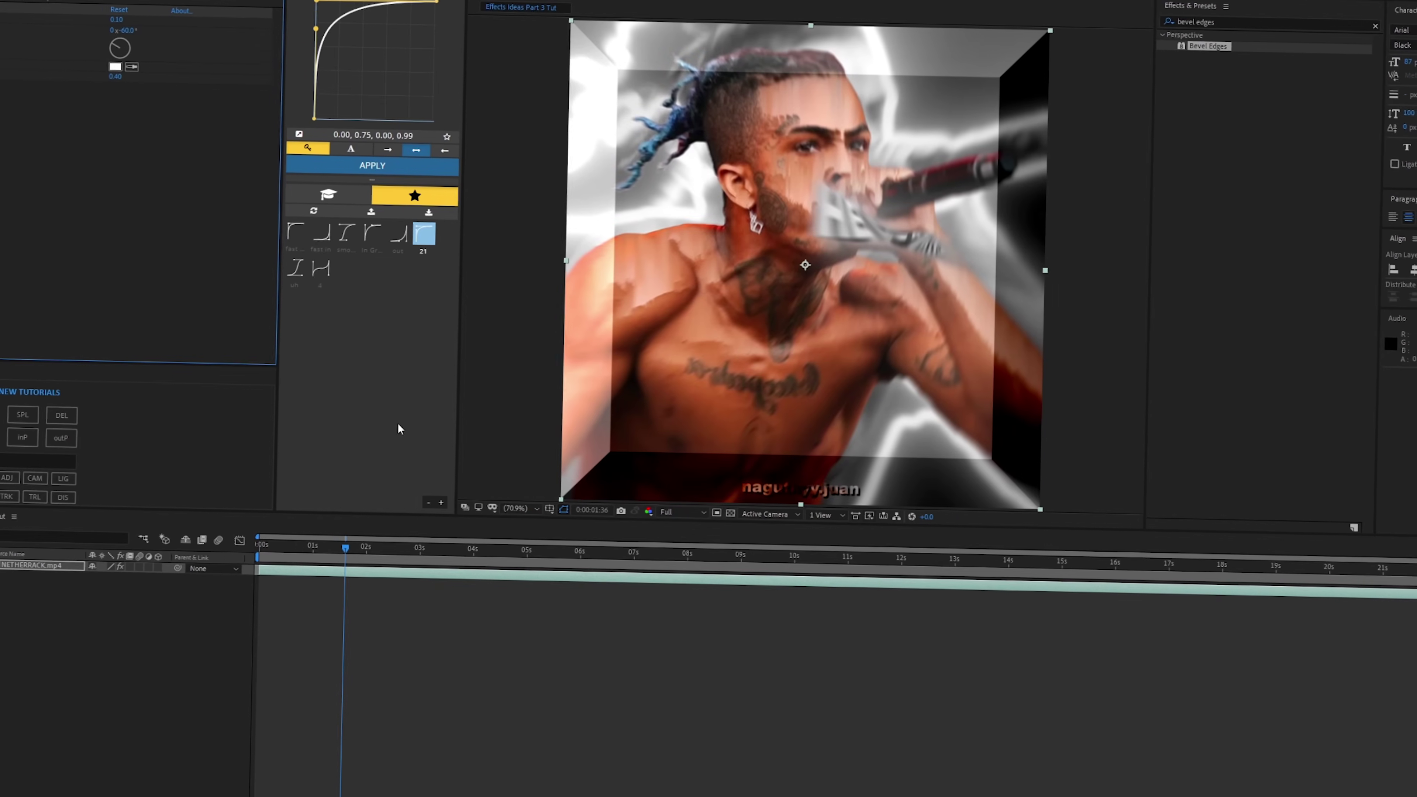
drag(107, 44, 59, 52)
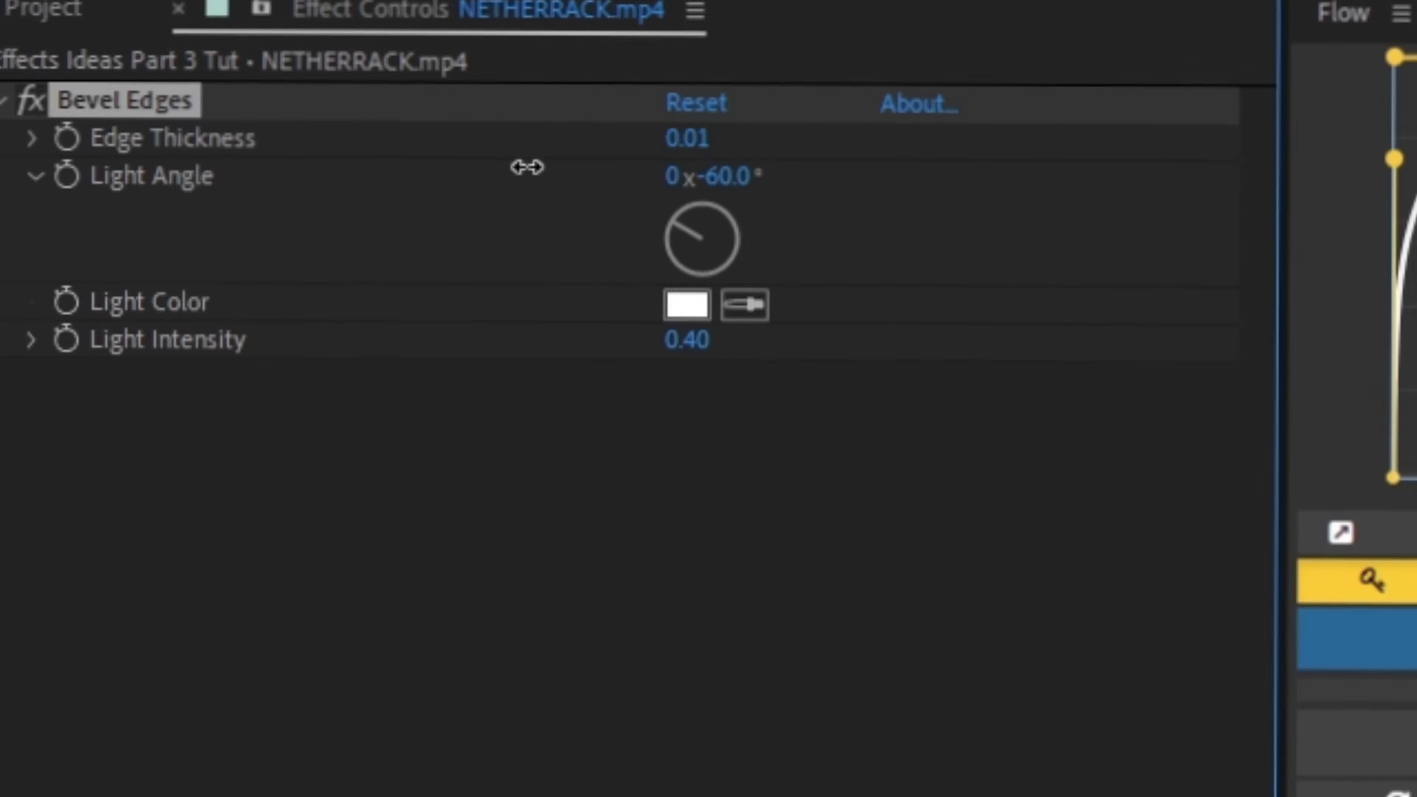
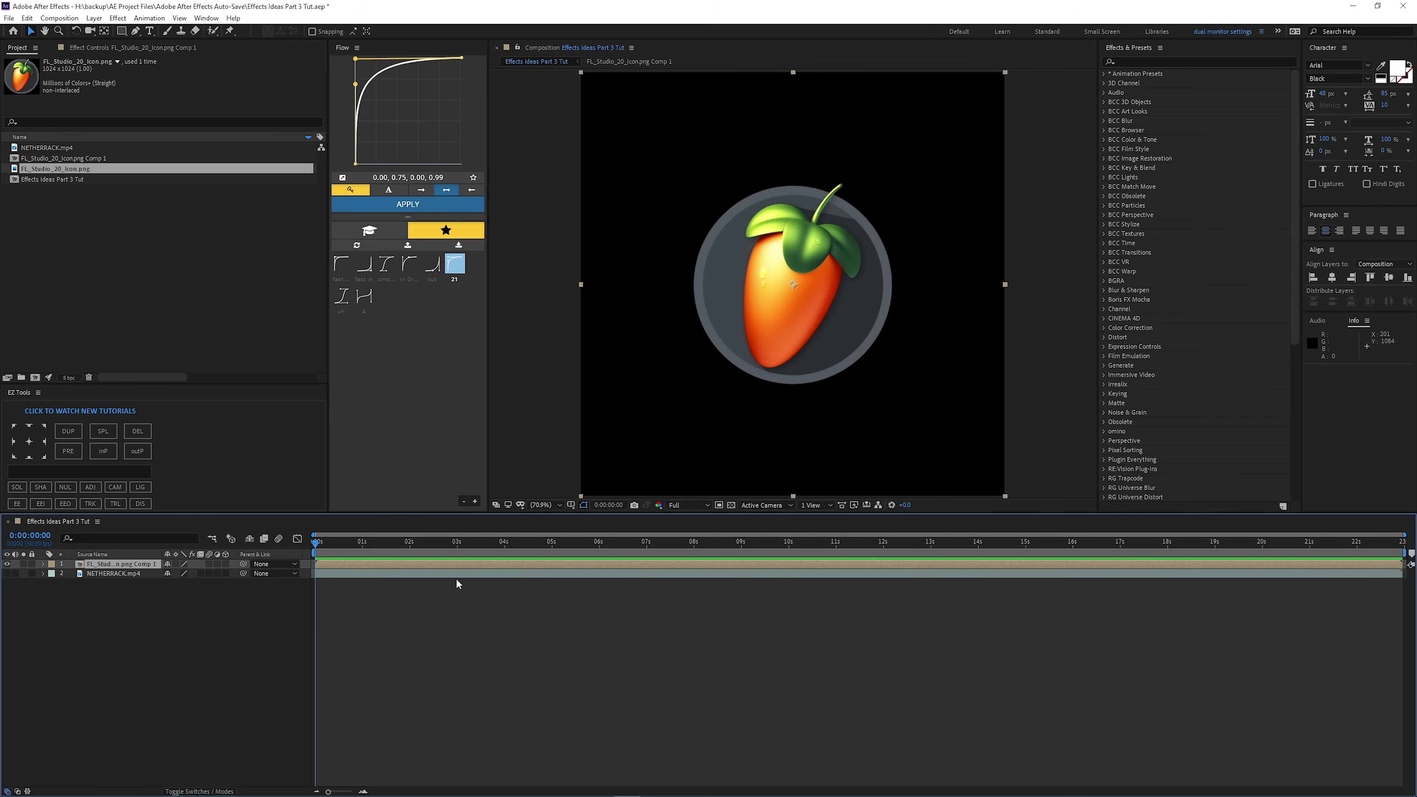
Duplicate the FL Studio icon comp layer and apply the Turbulent Displace effect to the lower copy.
key(ctrl+d)
click(382, 575)
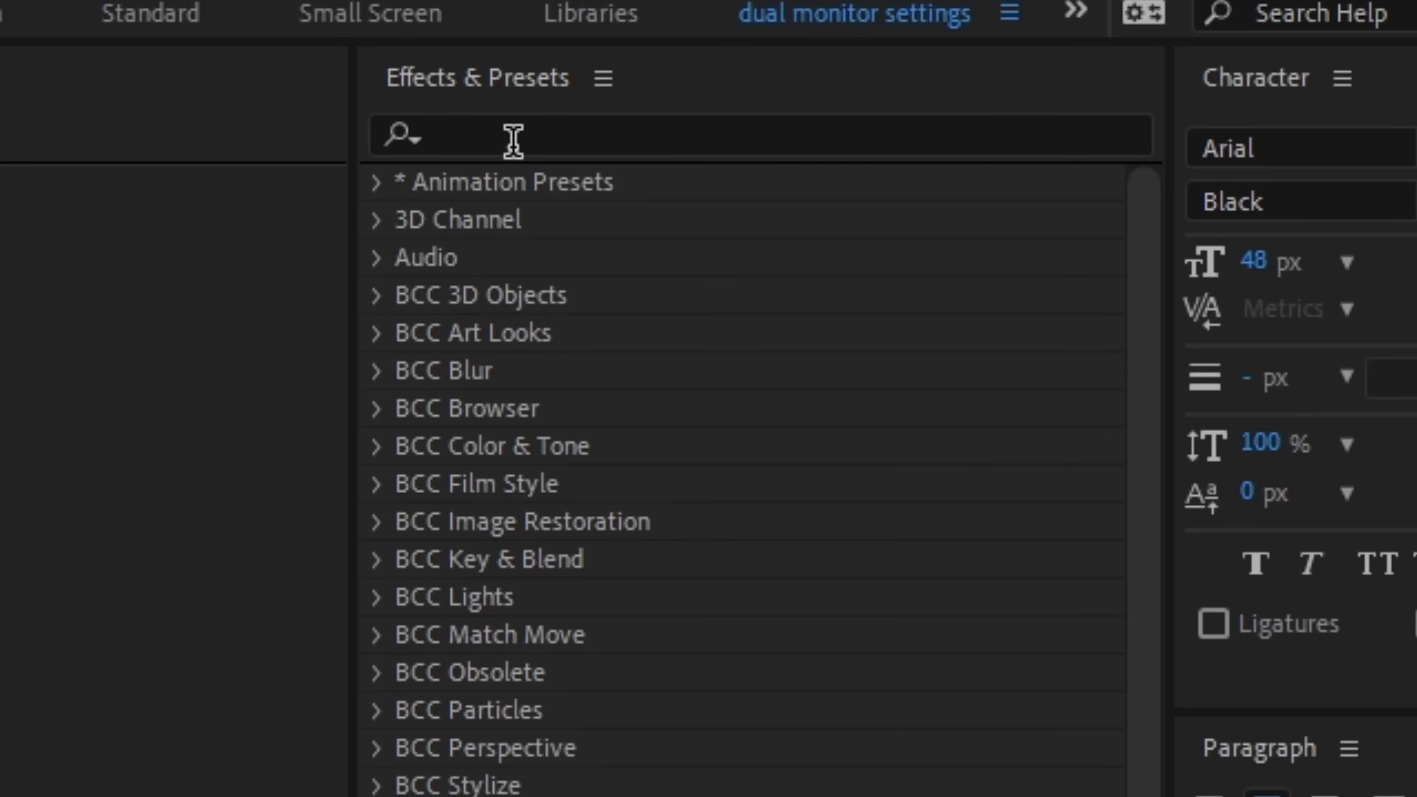
click(1138, 62)
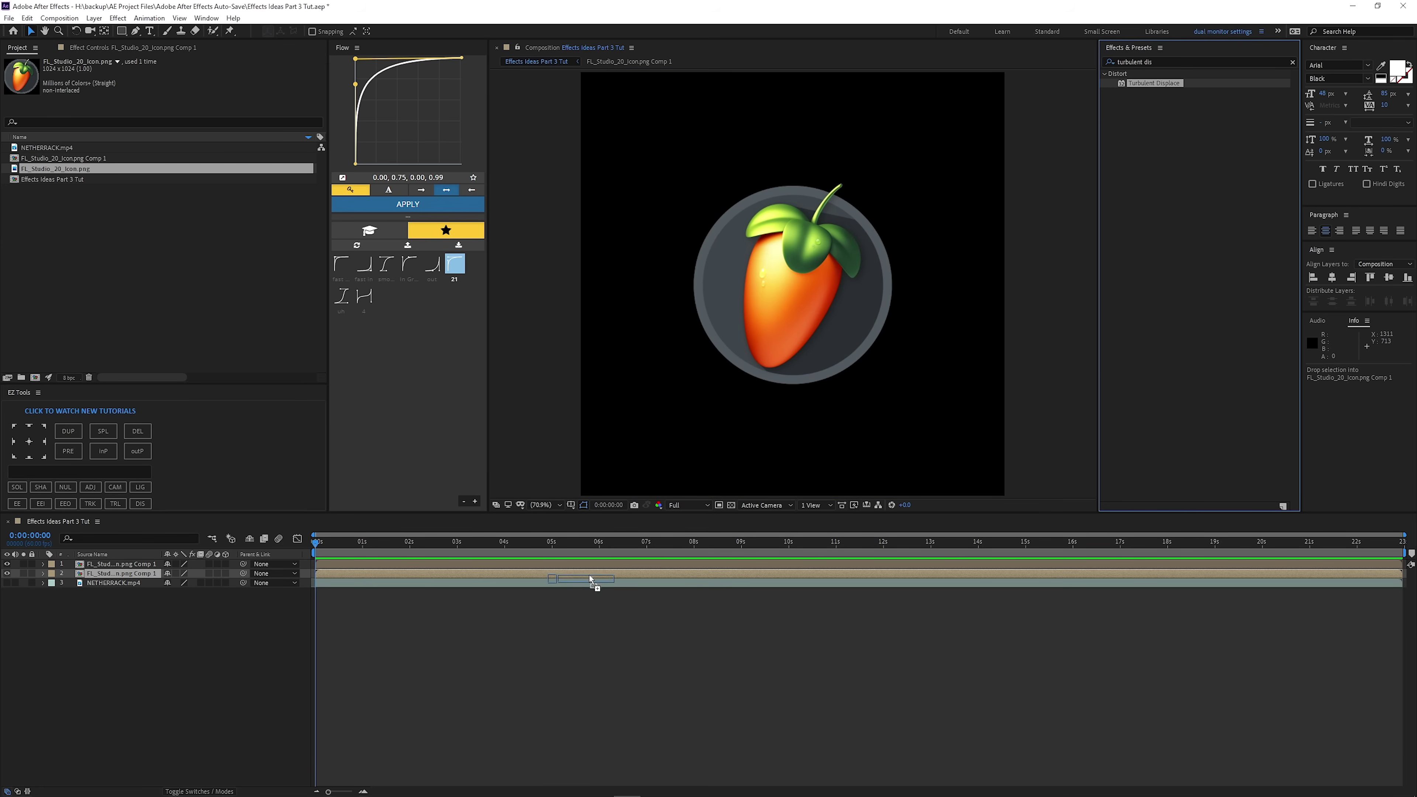
drag(592, 584, 569, 574)
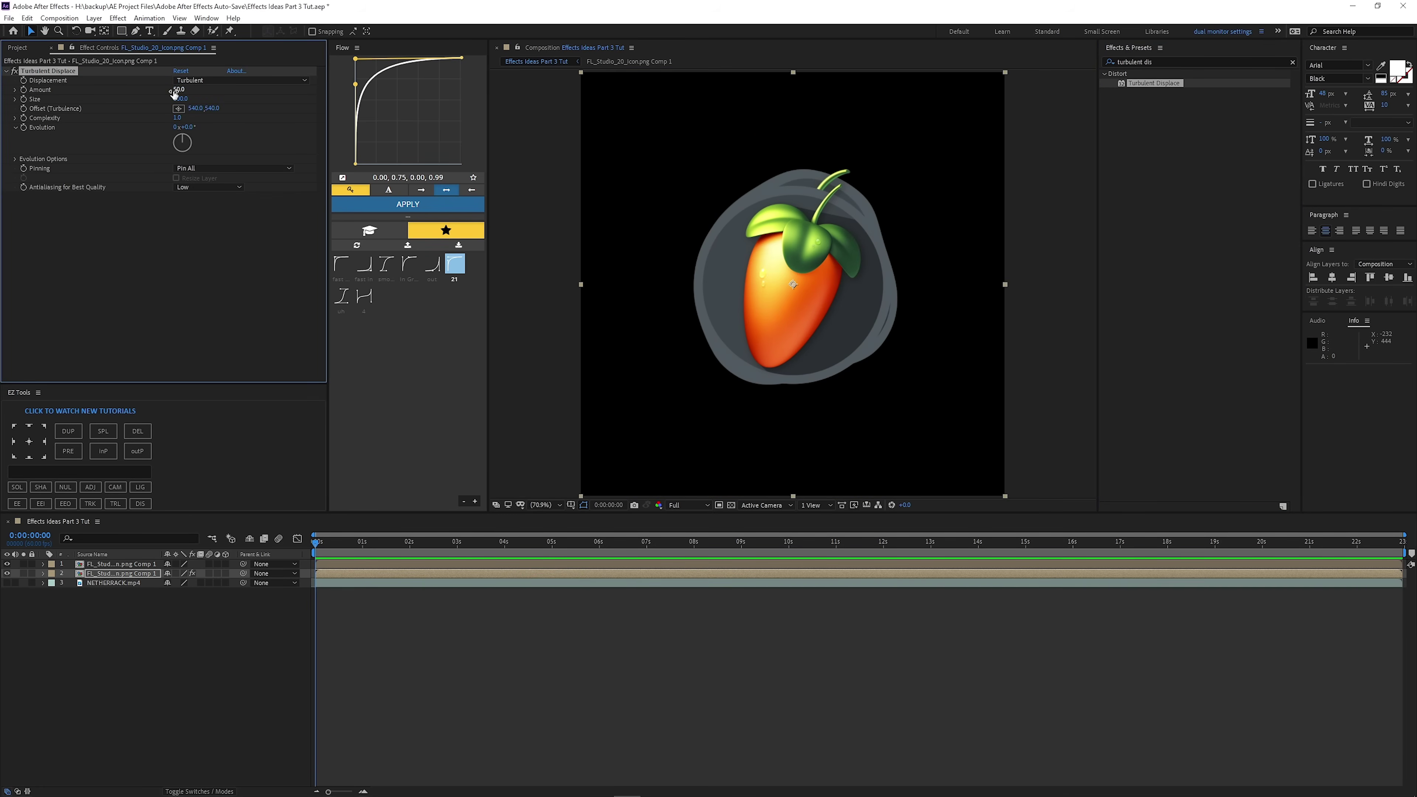
Set the Turbulent Displace Amount to 129 and Size to 2, and hide the upper icon layer.
drag(177, 89, 117, 104)
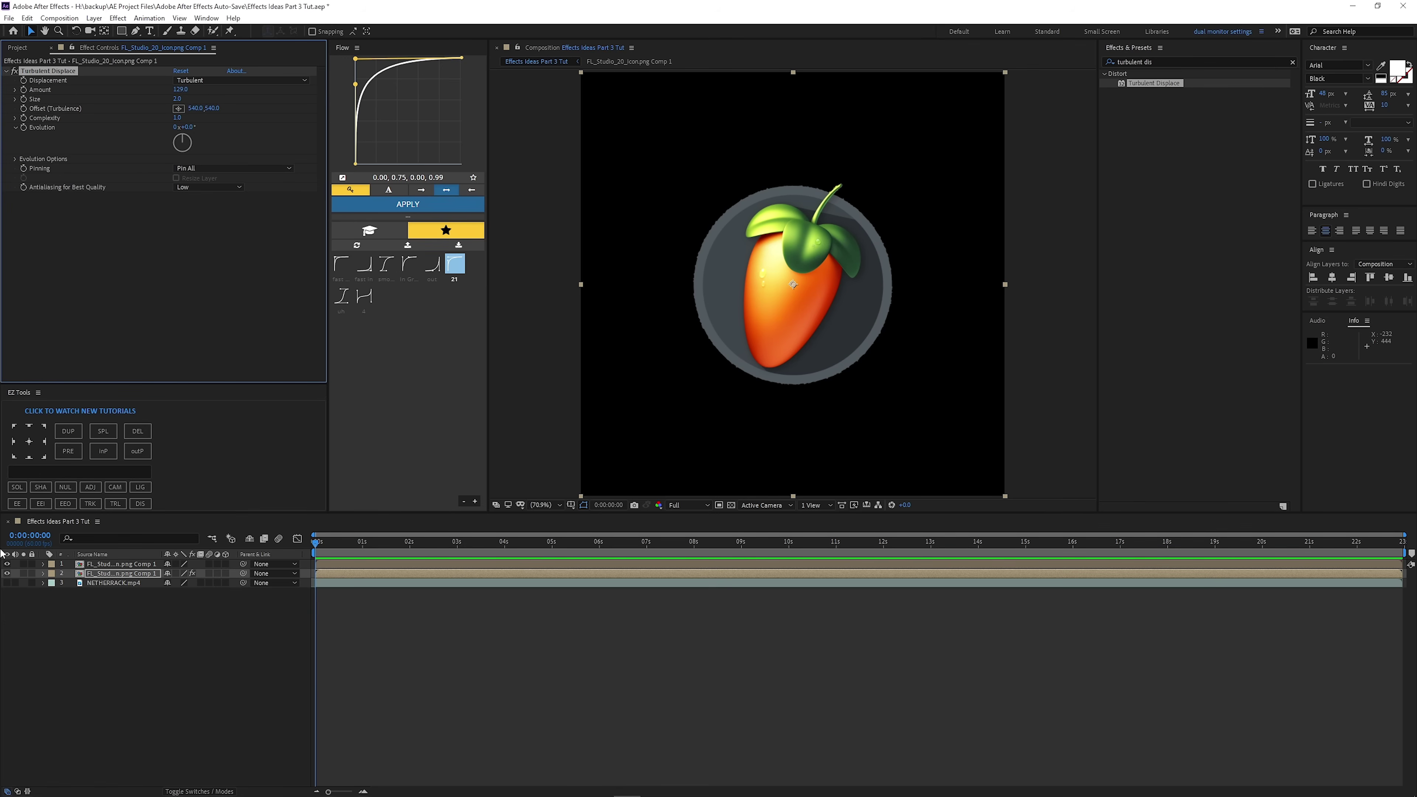
click(7, 564)
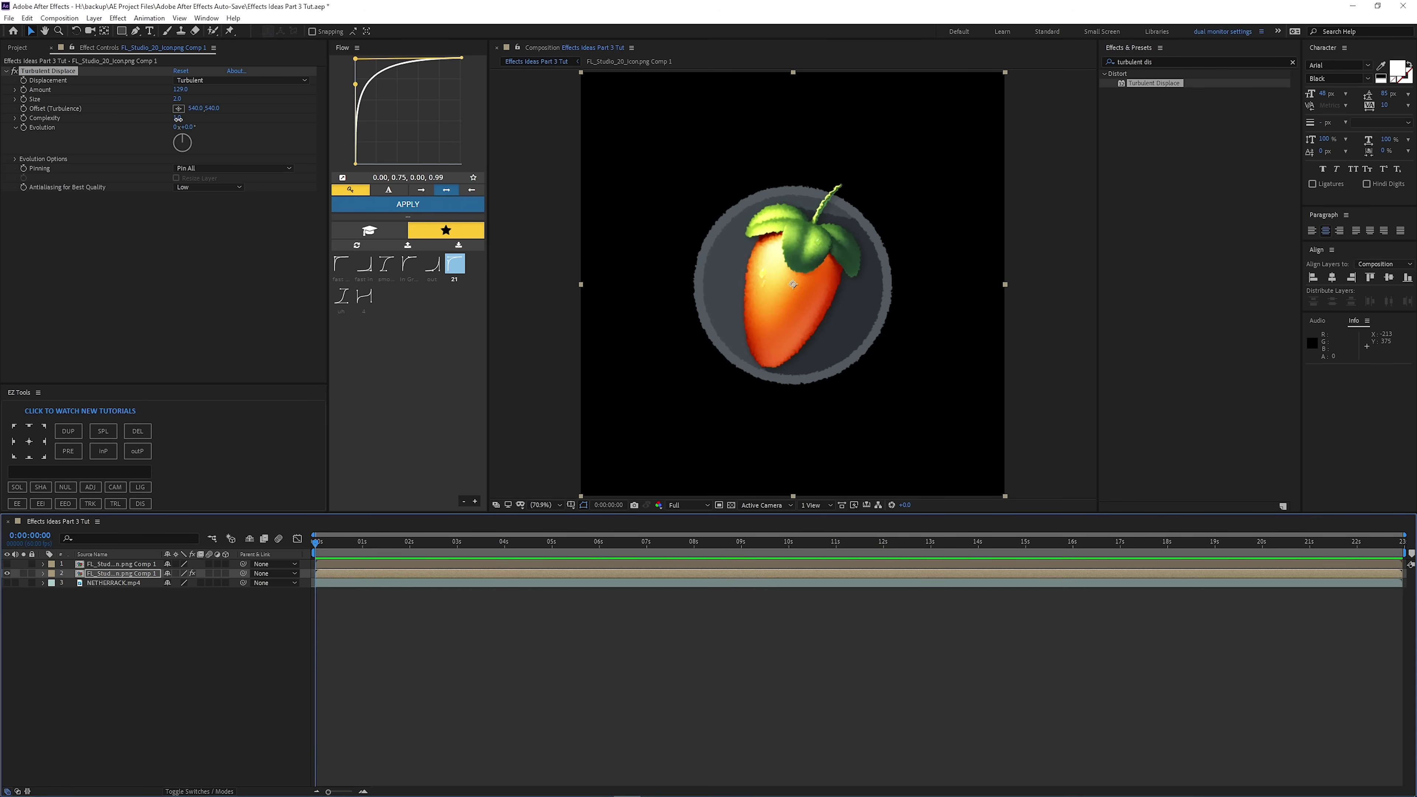
Increase the Complexity of Turbulent Displace and set its Size to about 51 to break up the icon.
drag(177, 119, 203, 118)
drag(307, 122, 279, 128)
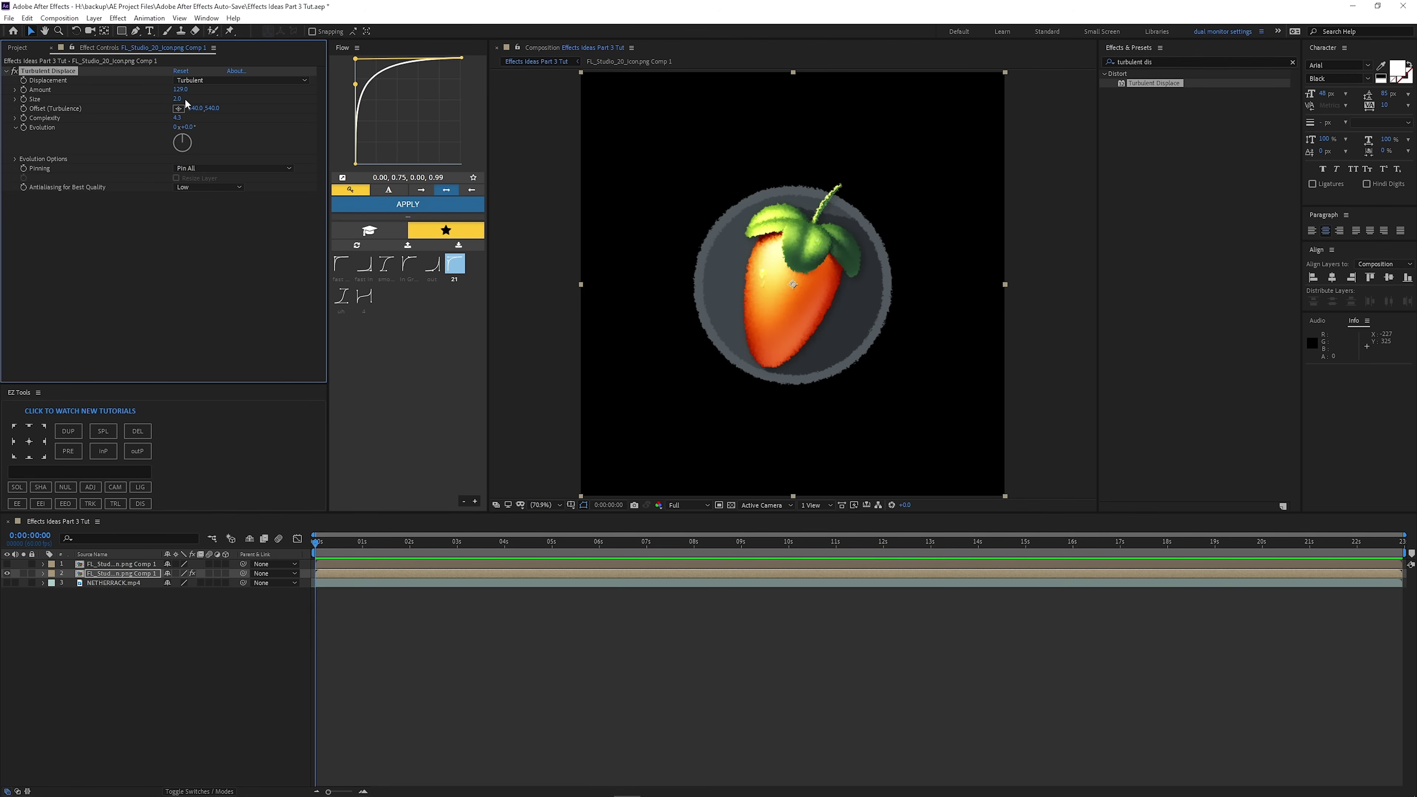
drag(181, 99, 302, 128)
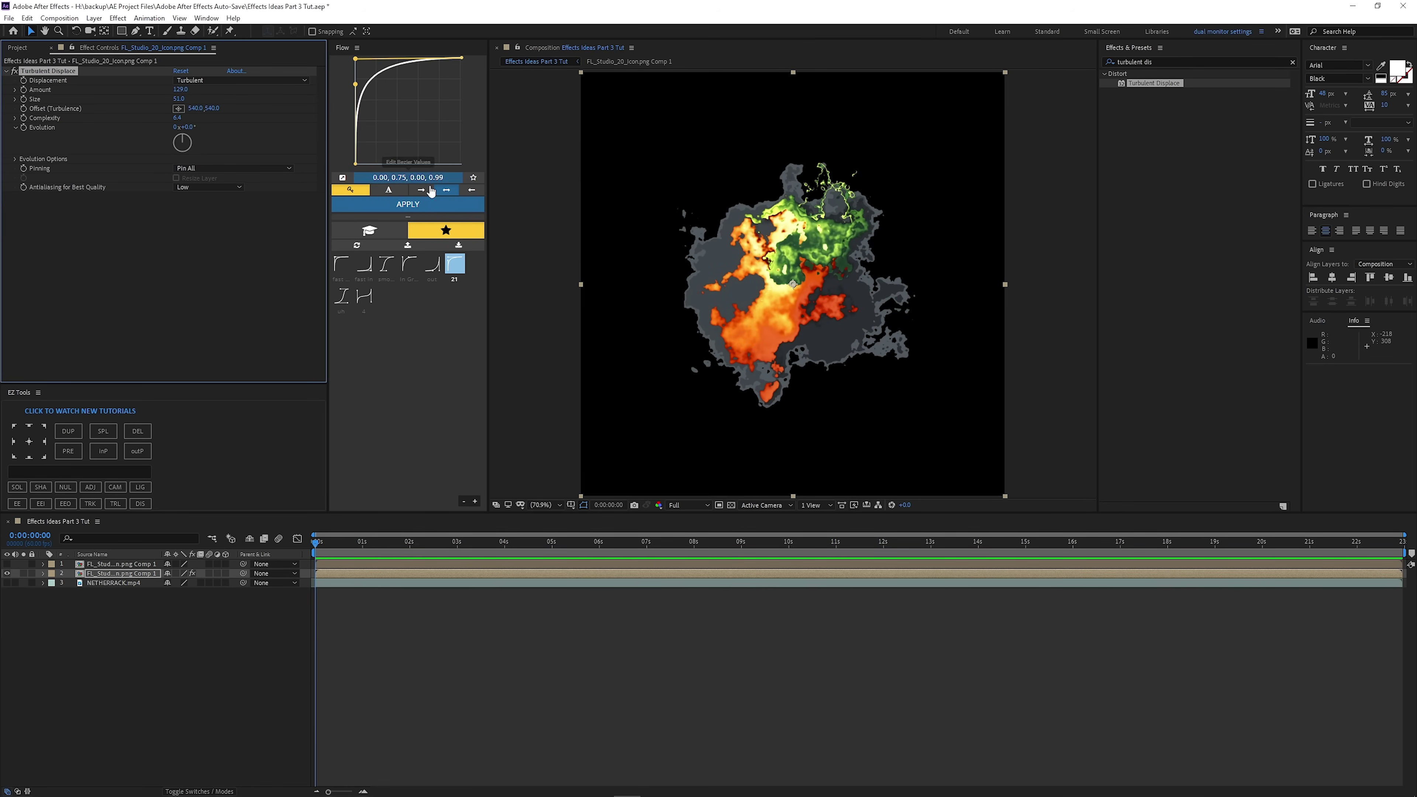
Set the lower icon layer's Turbulent Displace Amount to 517 and Size to 37, raise its Complexity slightly, and show the upper icon layer.
drag(178, 98, 322, 93)
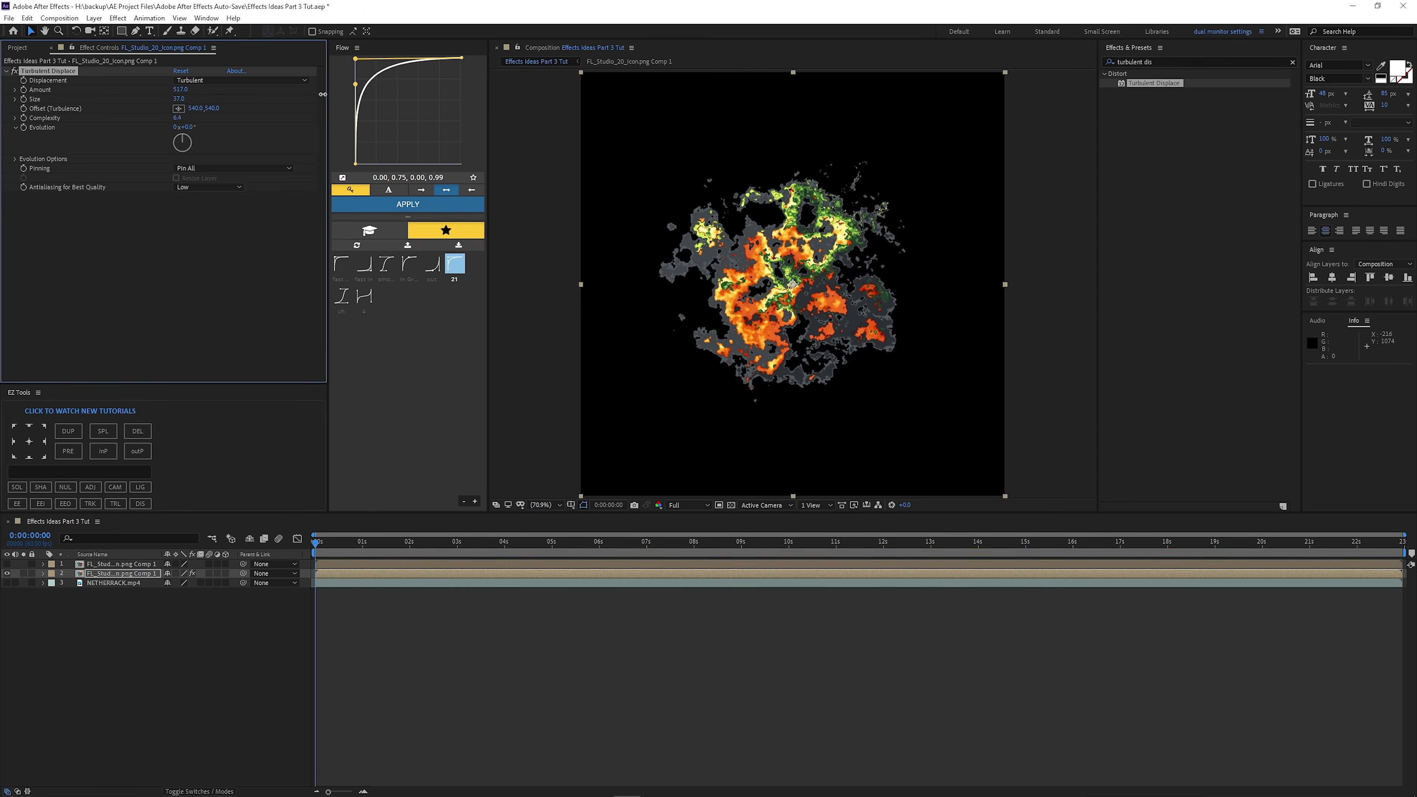
drag(192, 122, 198, 121)
click(6, 564)
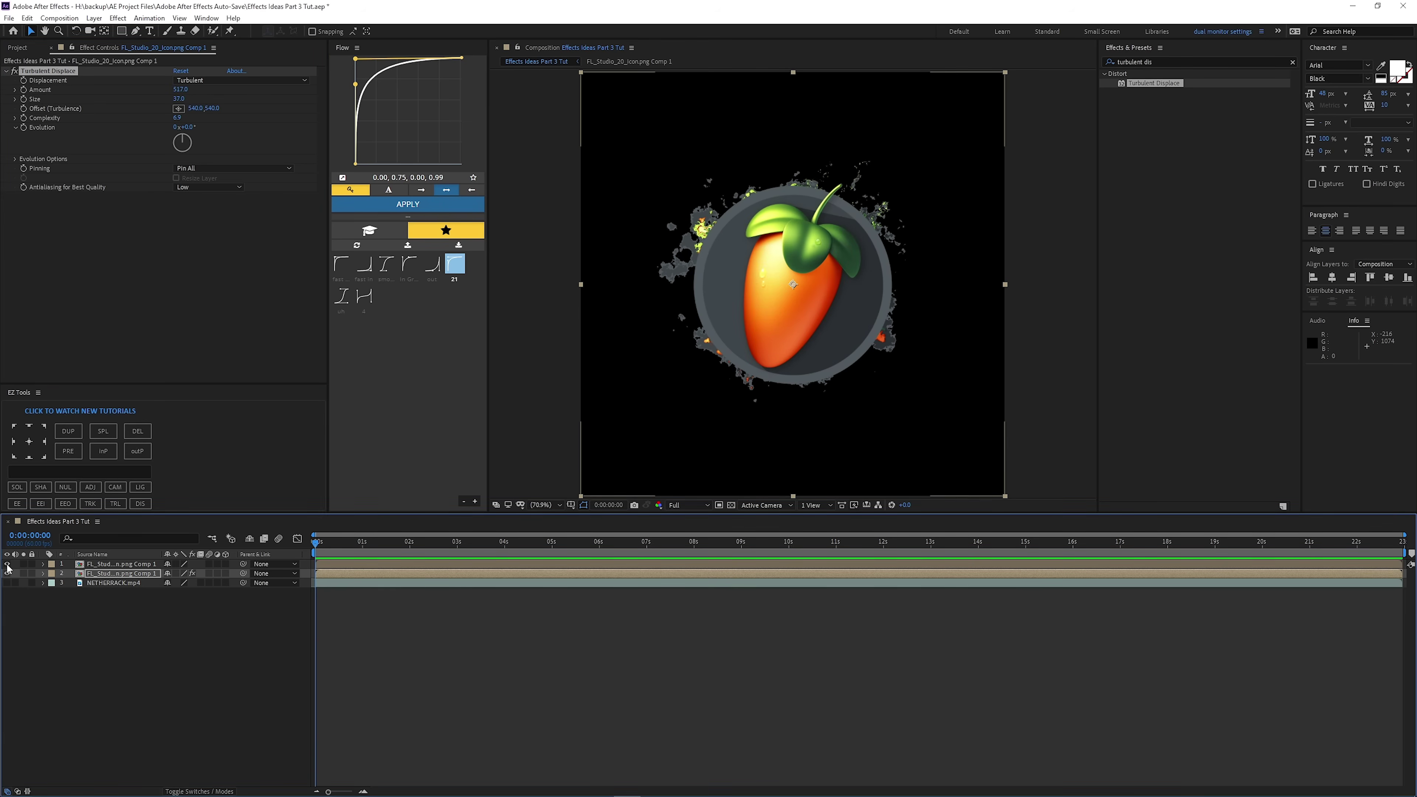
Animate the lower icon layer's Turbulent Displace Evolution from 0° at the start to about 233° at the end of the composition.
key(Home)
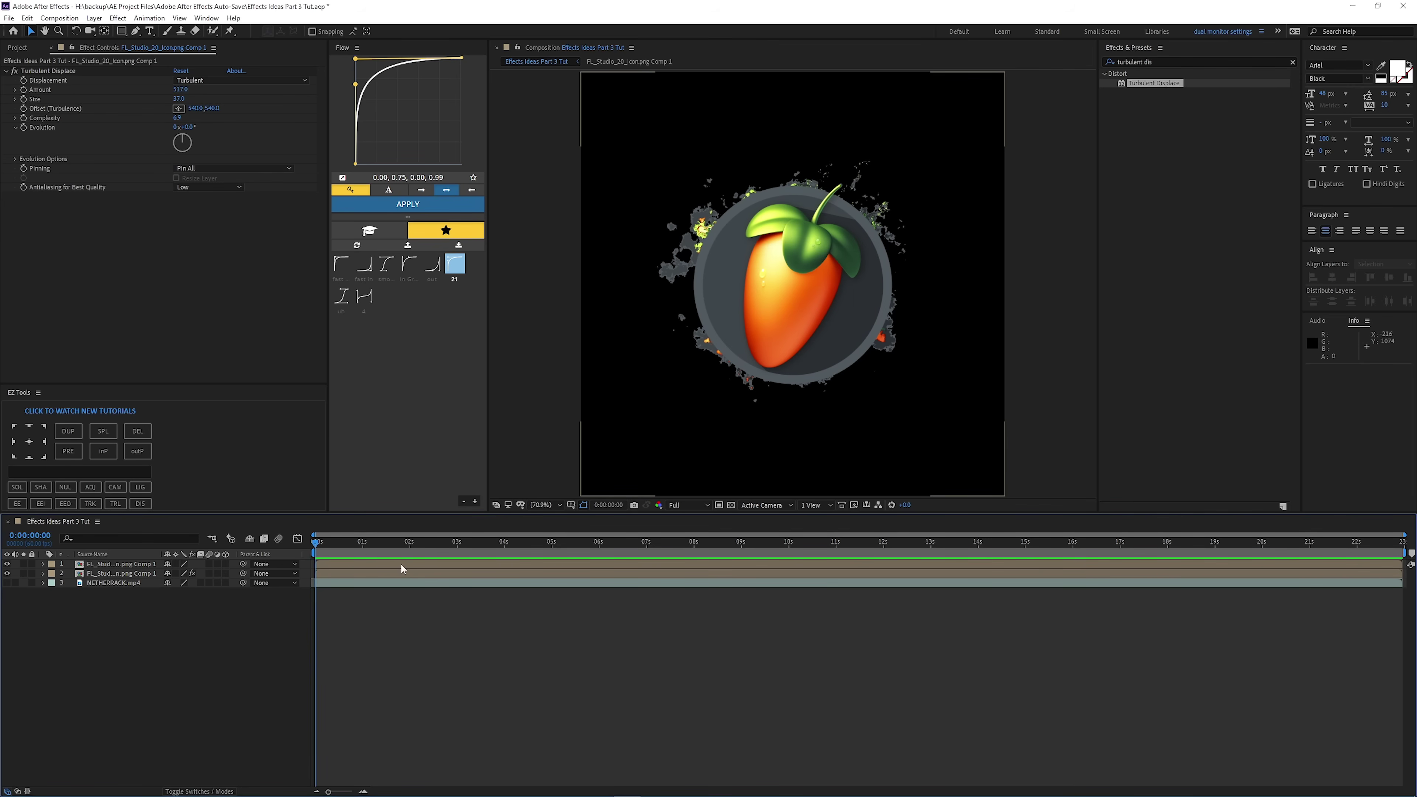
click(391, 573)
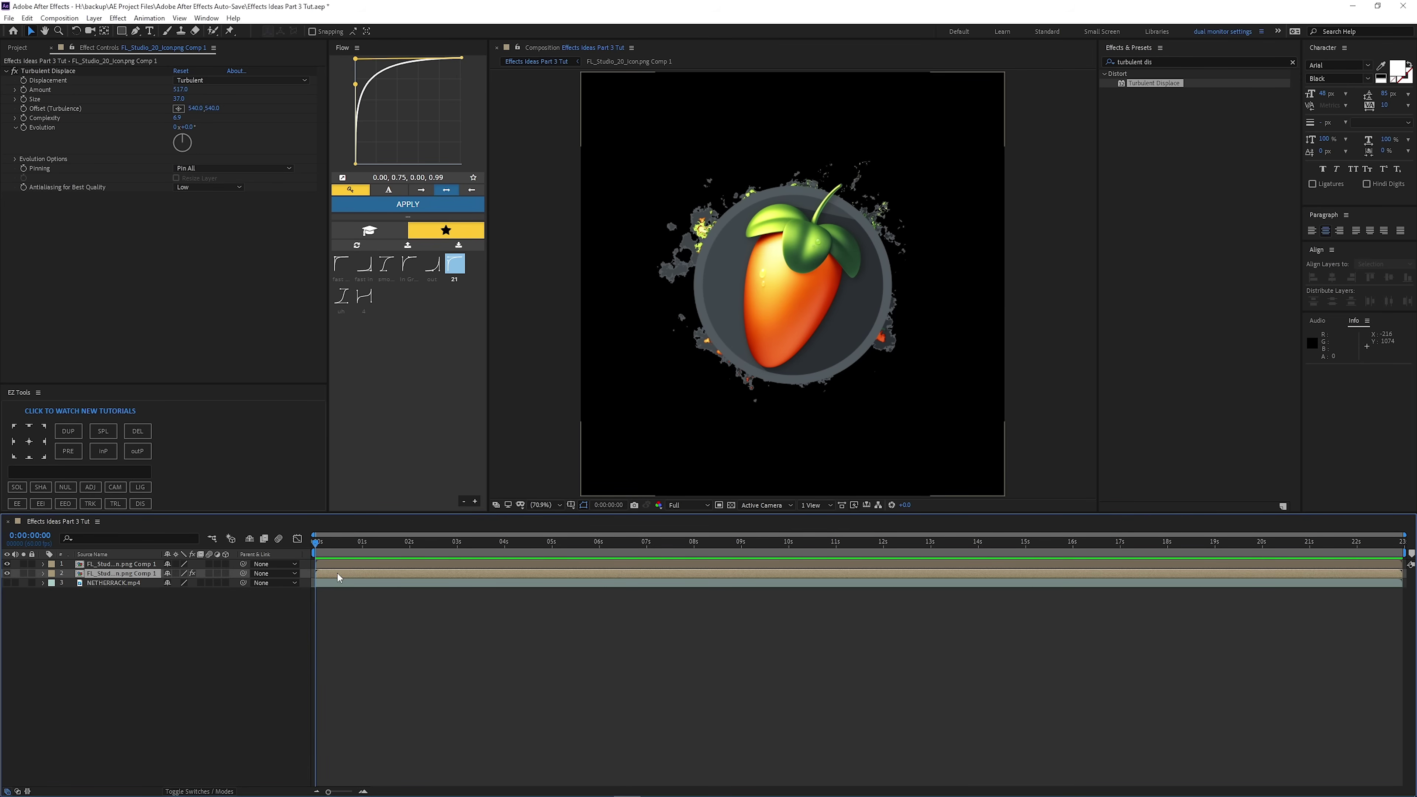
click(24, 130)
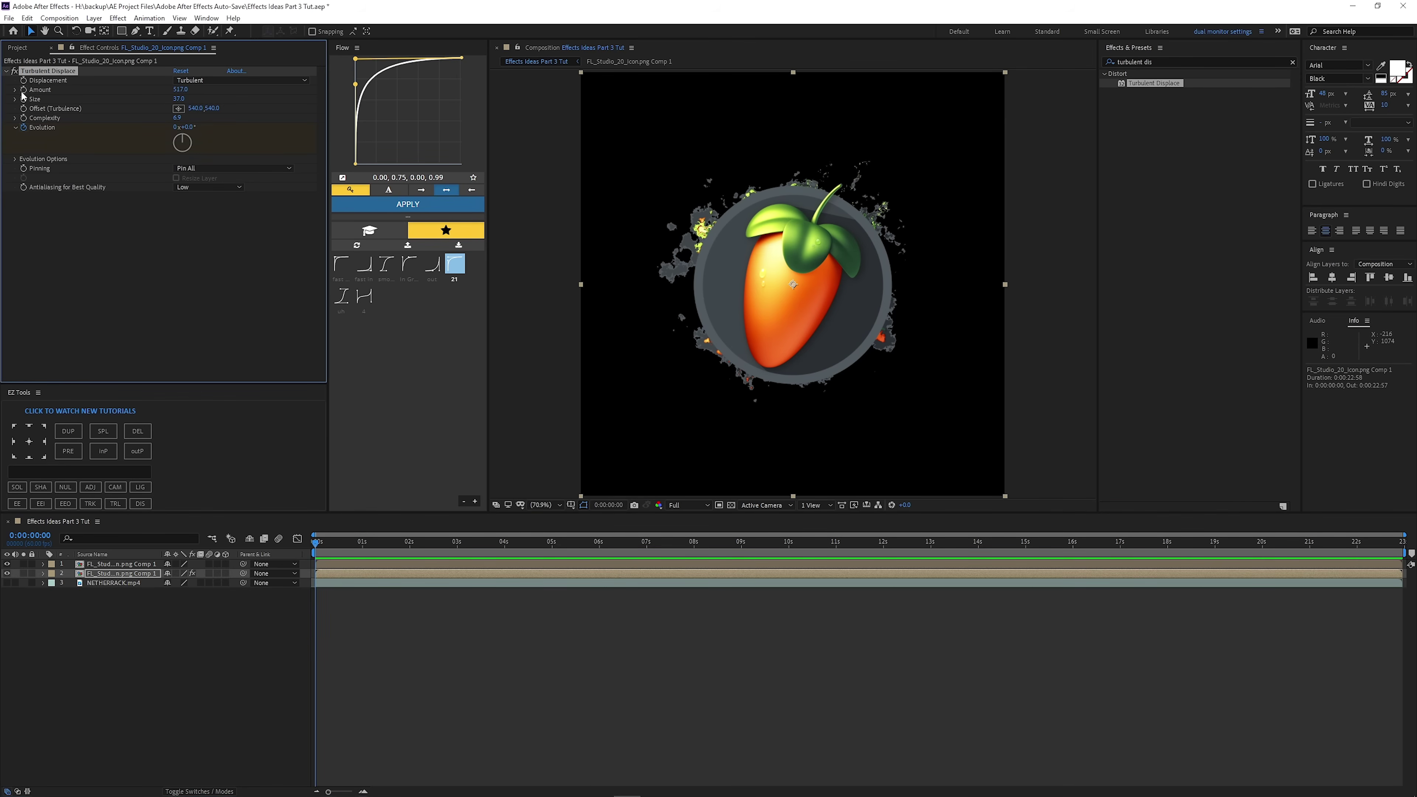
key(u)
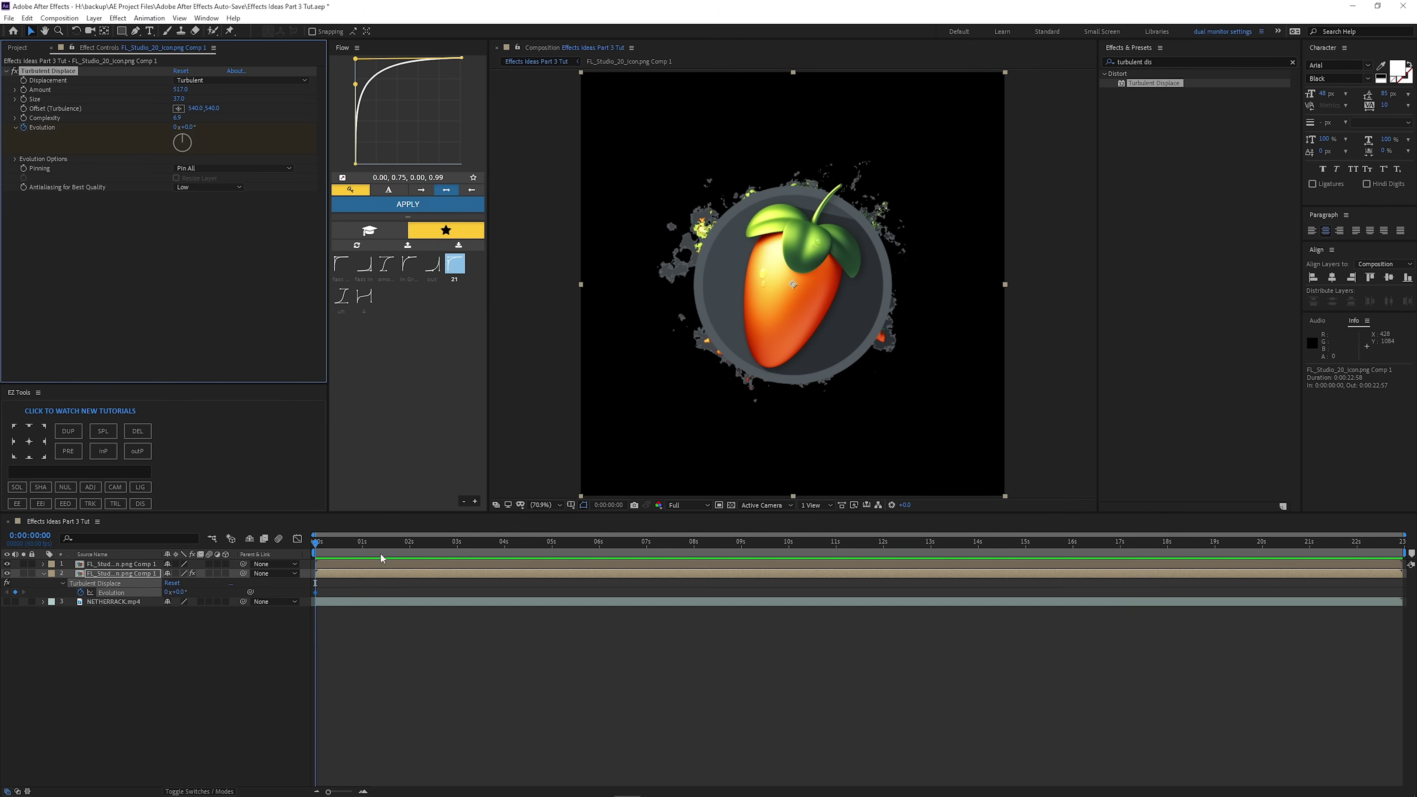
drag(485, 542, 1403, 541)
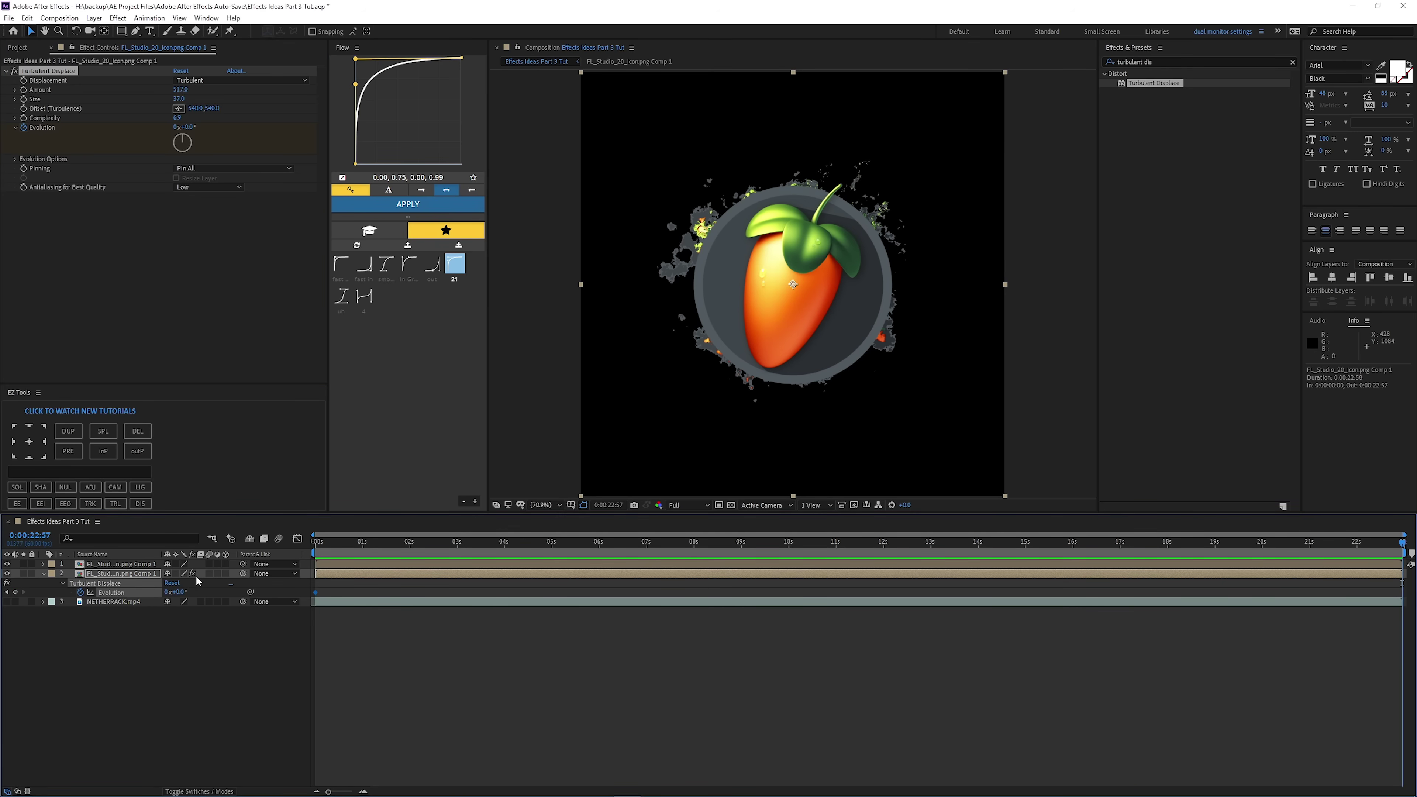
drag(177, 592, 309, 592)
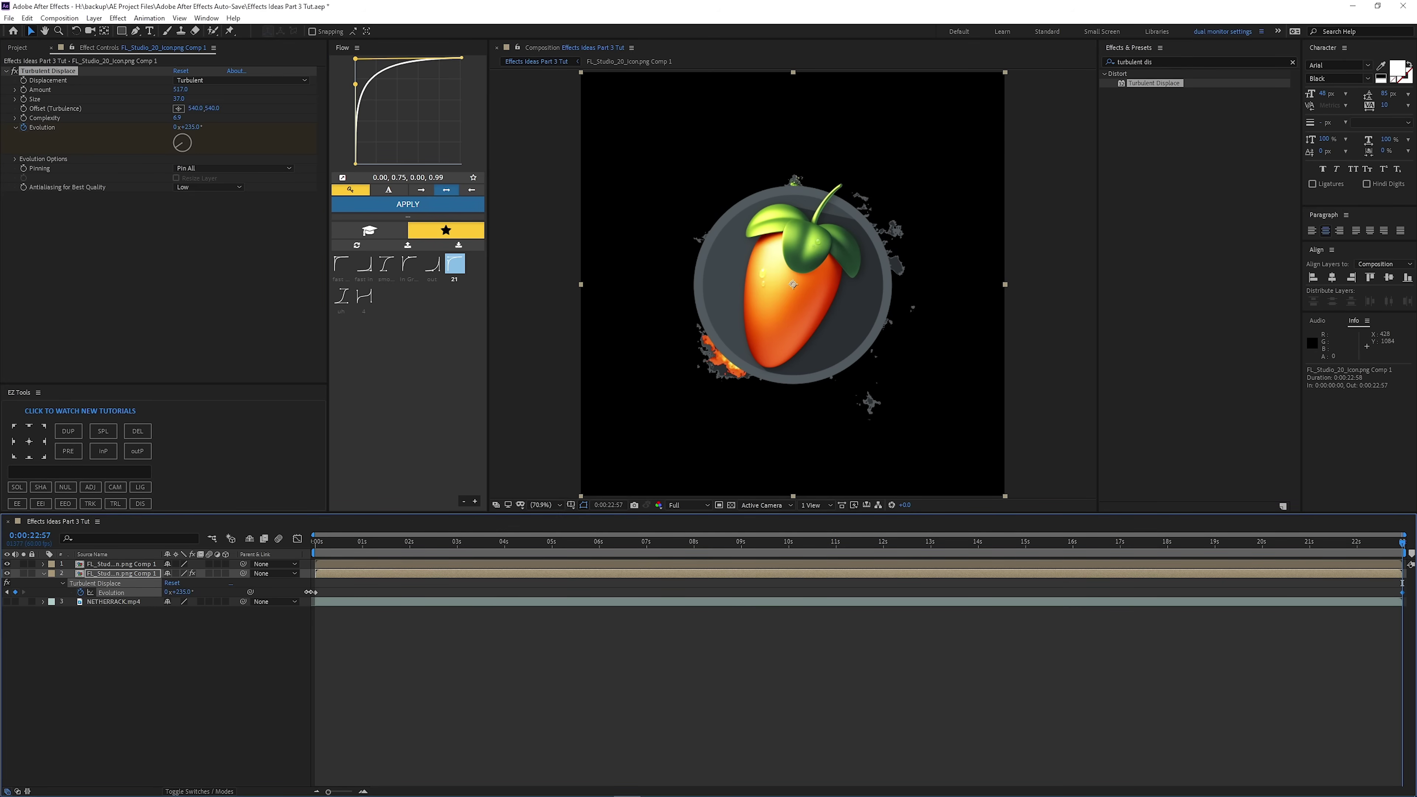
Preview the animated Turbulent Displace fragments around the icon from the start of the composition.
key(Home)
key(space)
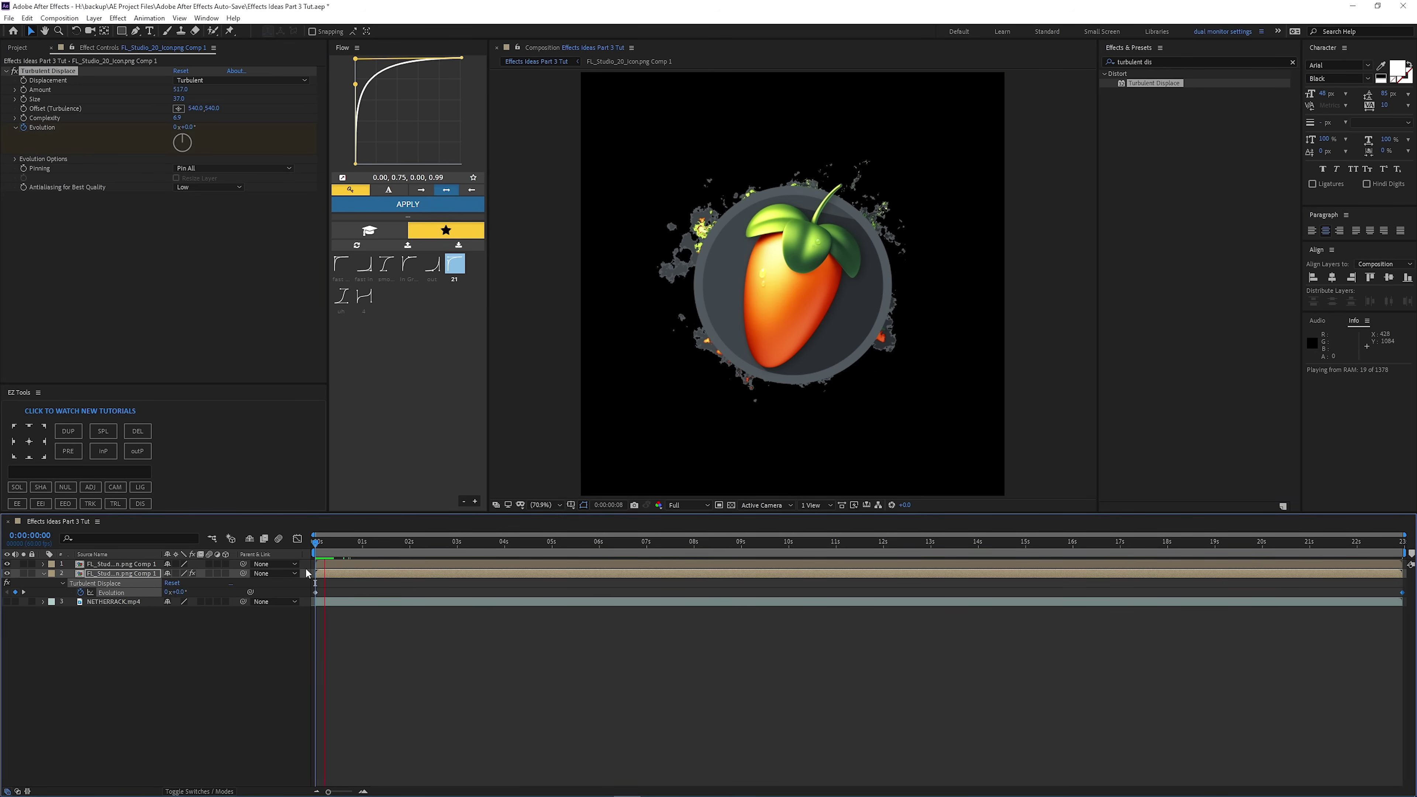
key(space)
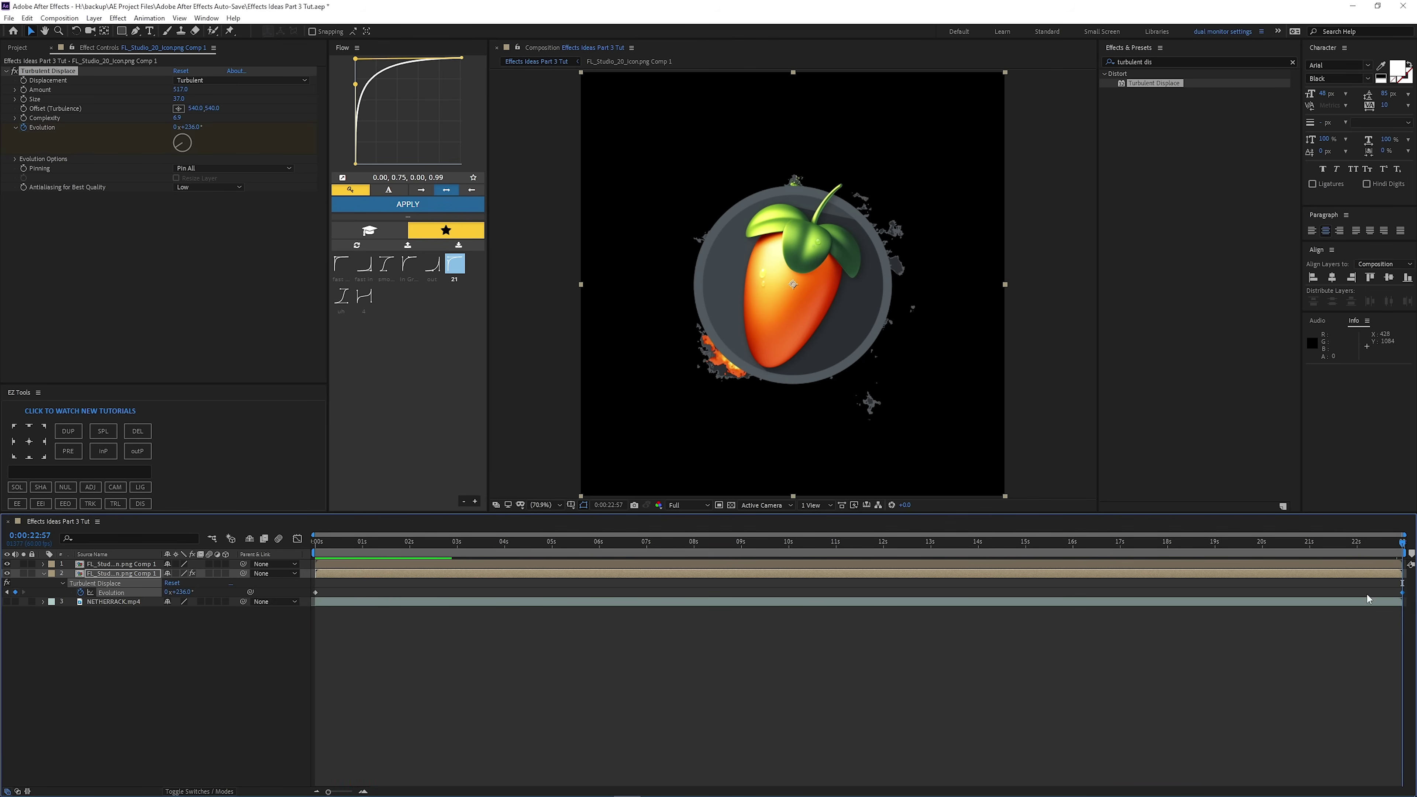
key(Home)
key(space)
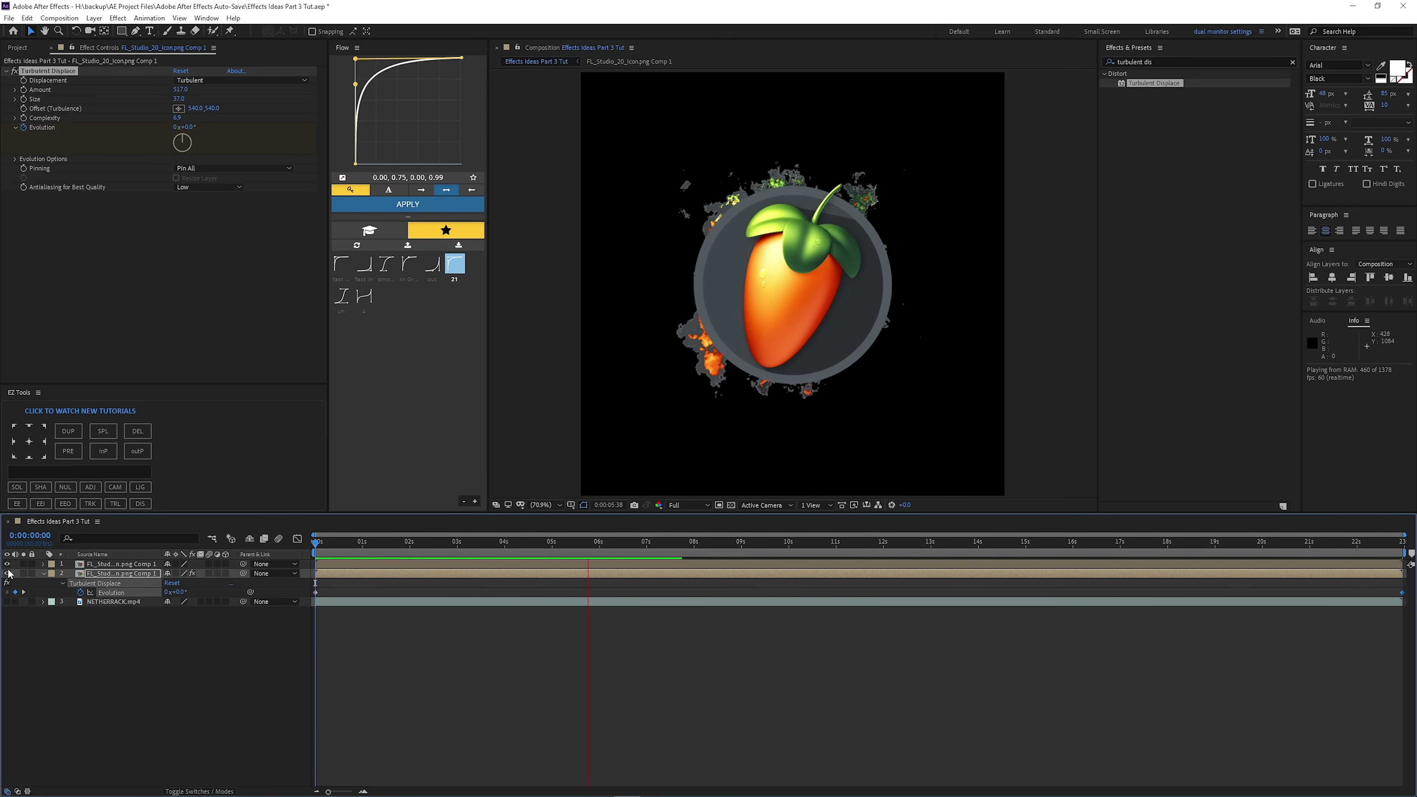
key(space)
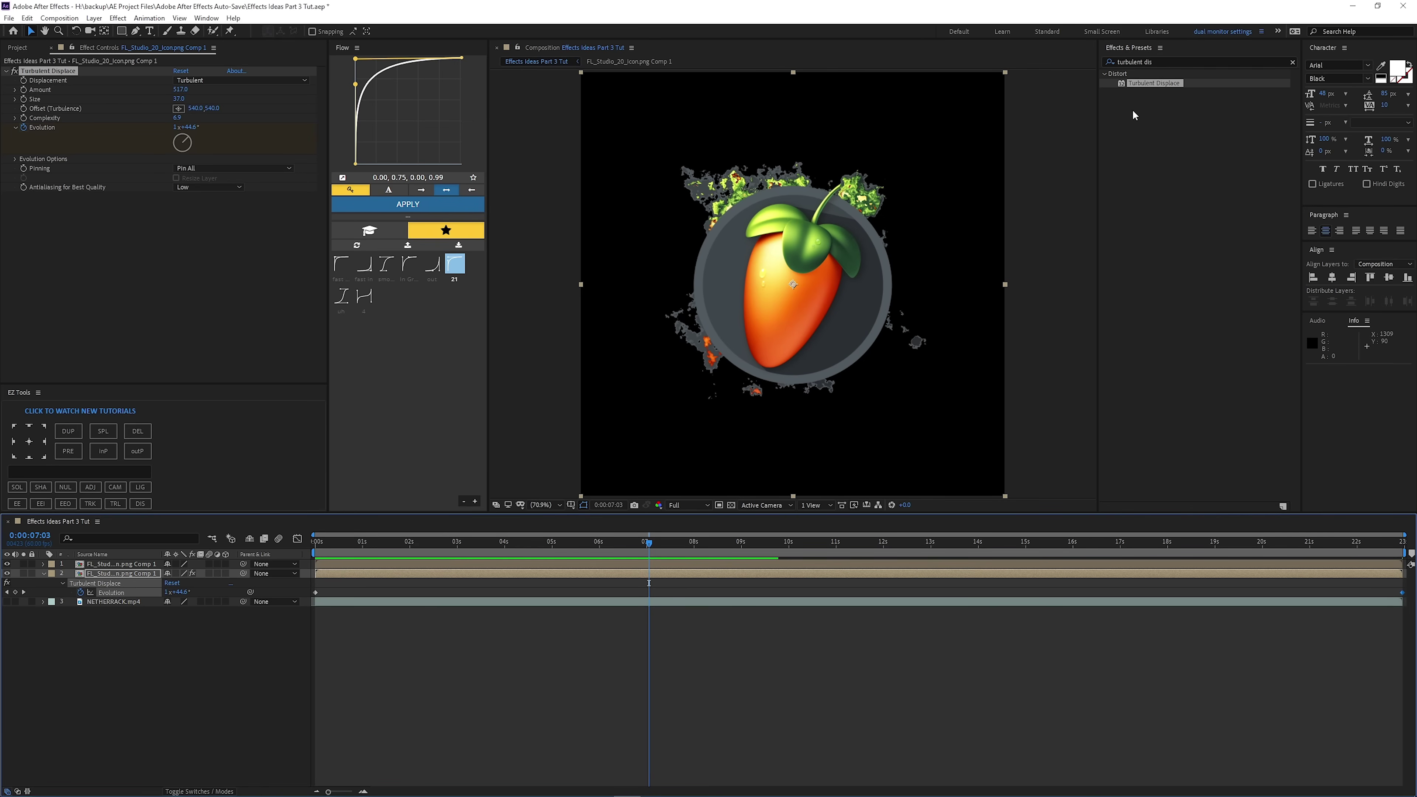
Find the S_Glow effect, apply it to the lower icon layer, set Brightness to about 1.68 and lower the Threshold.
click(1167, 61)
text(glow)
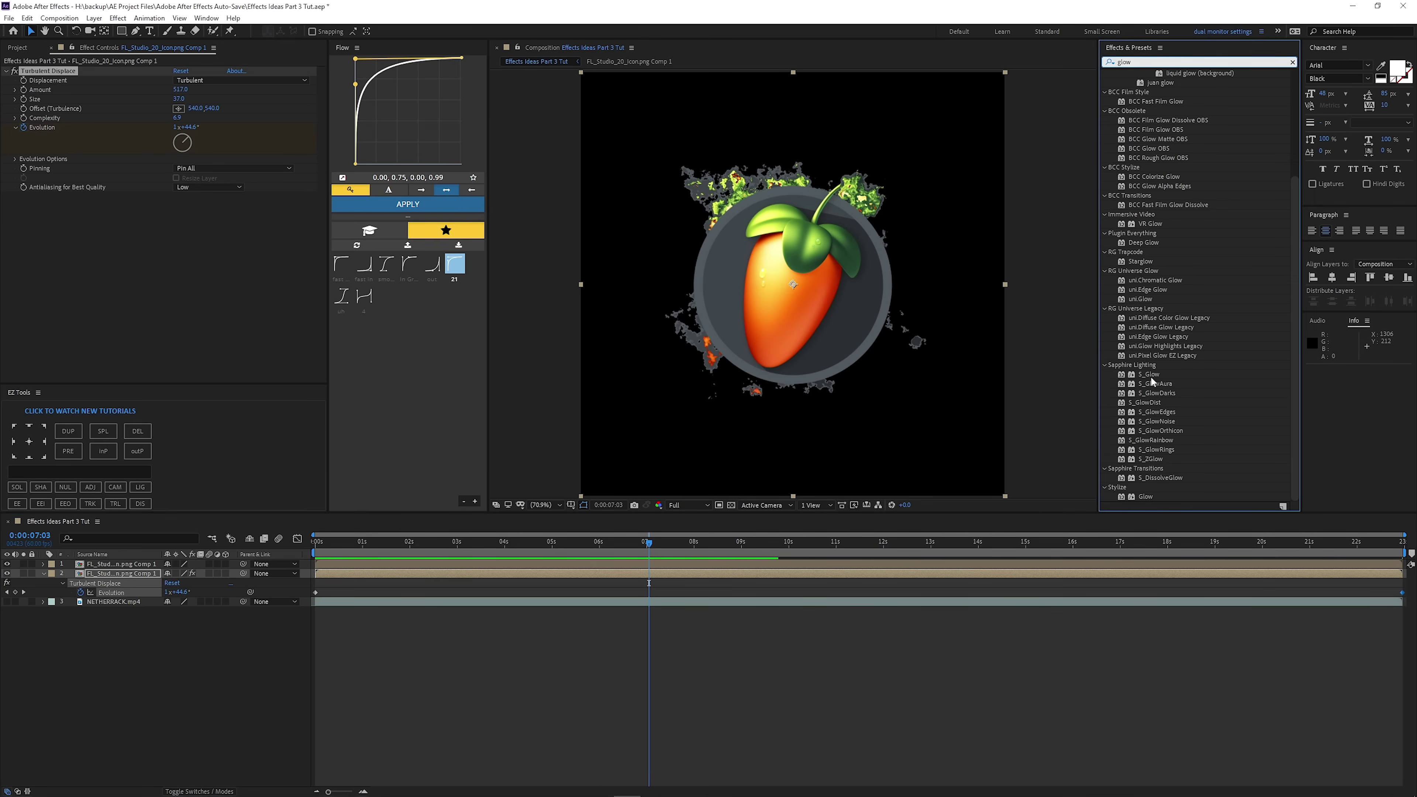
drag(1151, 375, 681, 570)
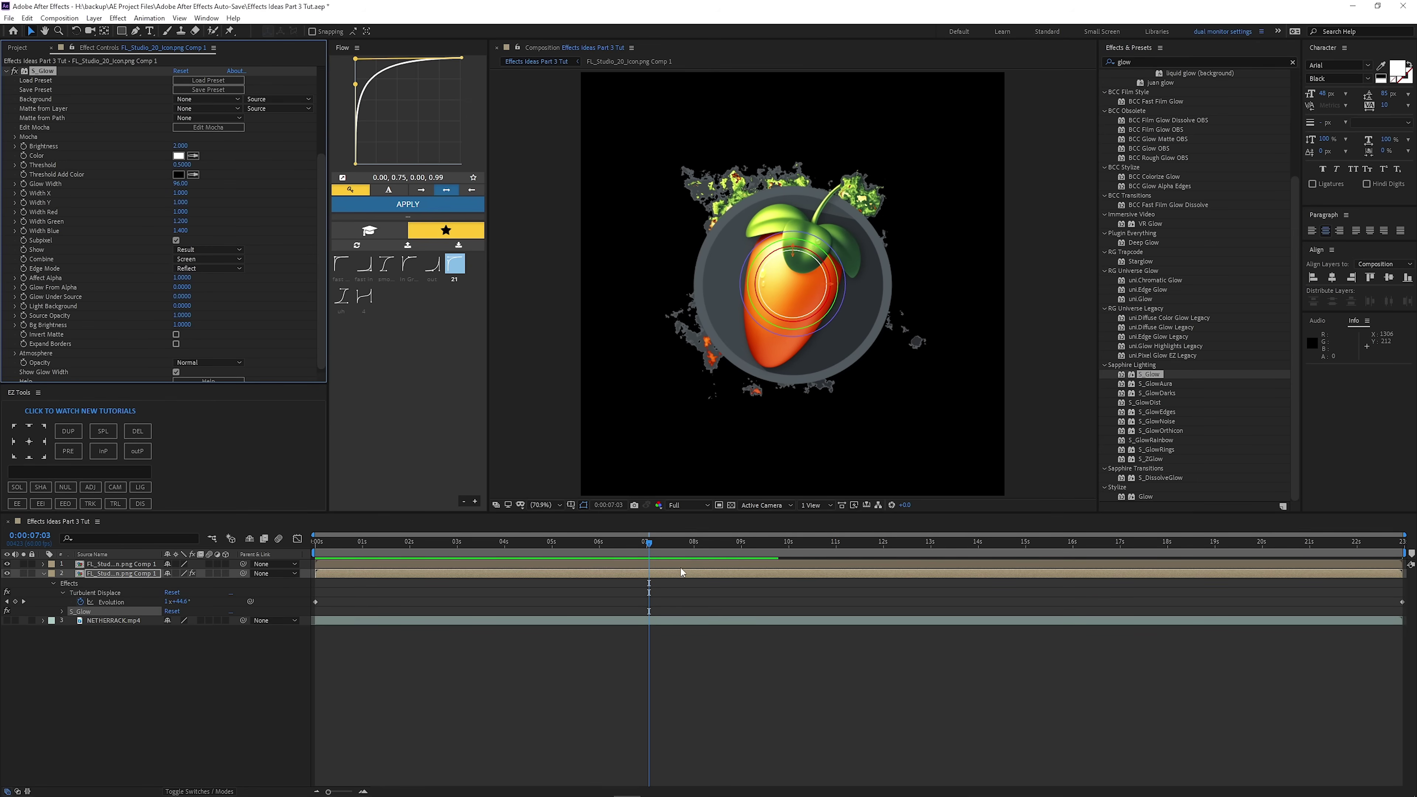
drag(180, 147, 175, 158)
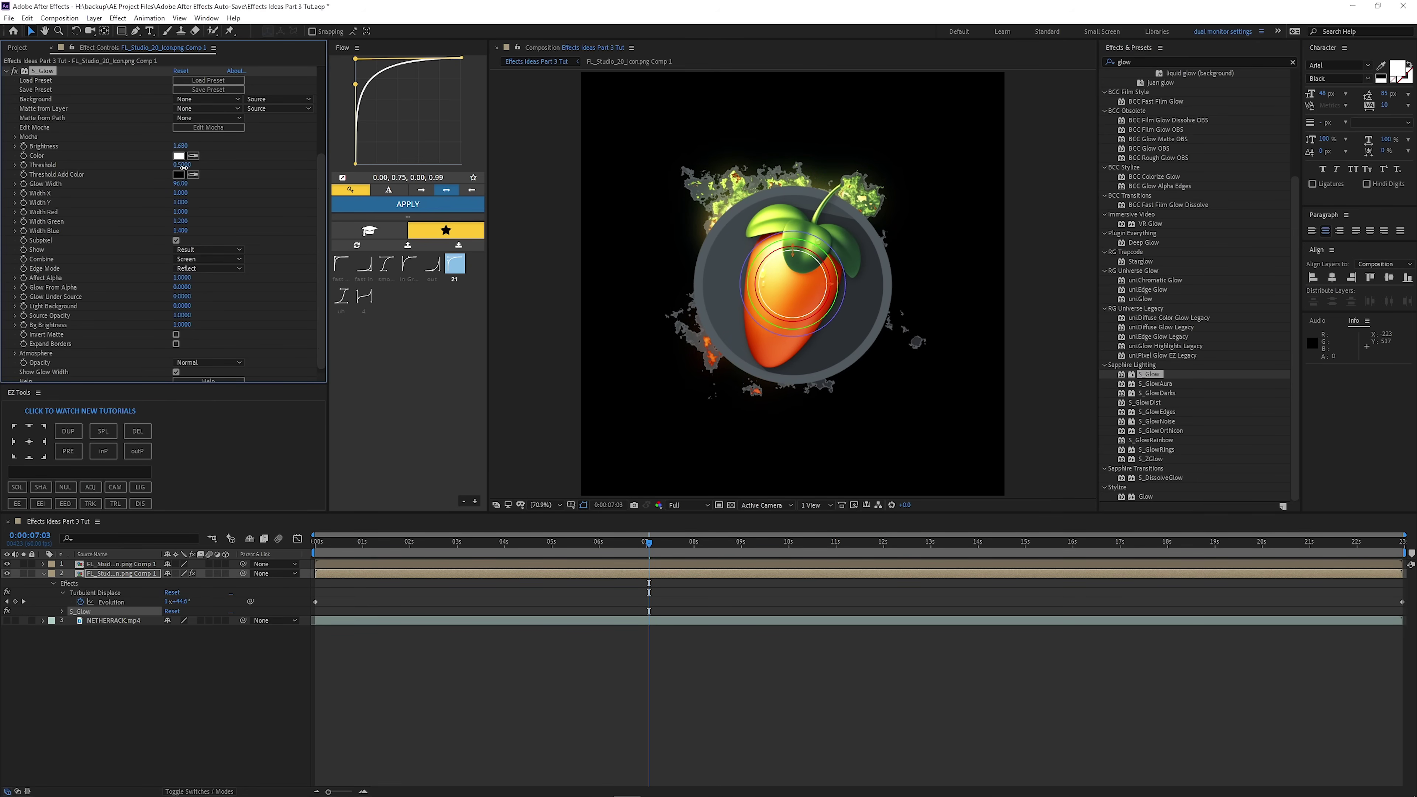
drag(183, 167, 167, 175)
Create a centred text layer reading LIKE THIS VIDEO at the start of the composition and pre-compose it as LIKE THIS VIDEO Comp 1.
key(Home)
key(ctrl+t)
click(719, 261)
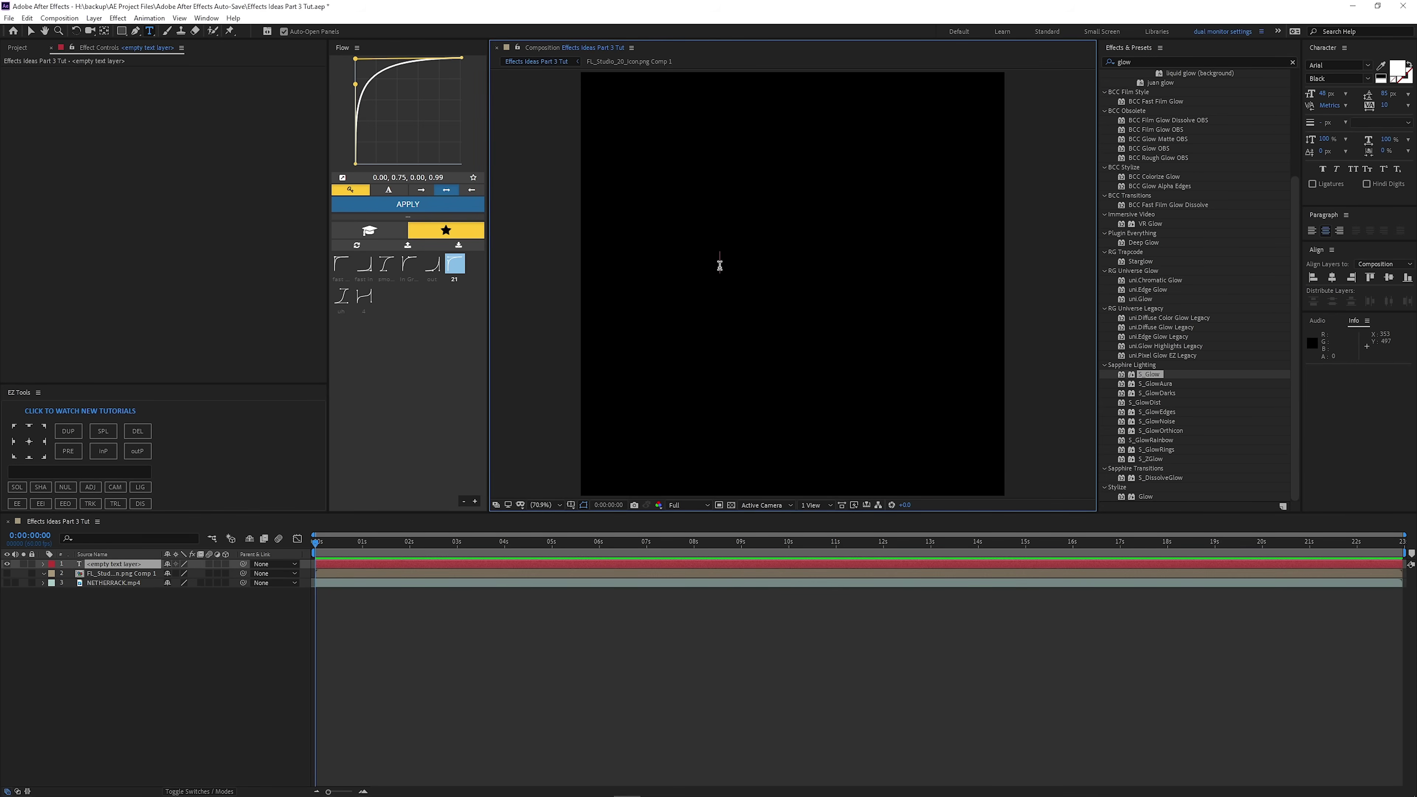
text(LIKE THIS )
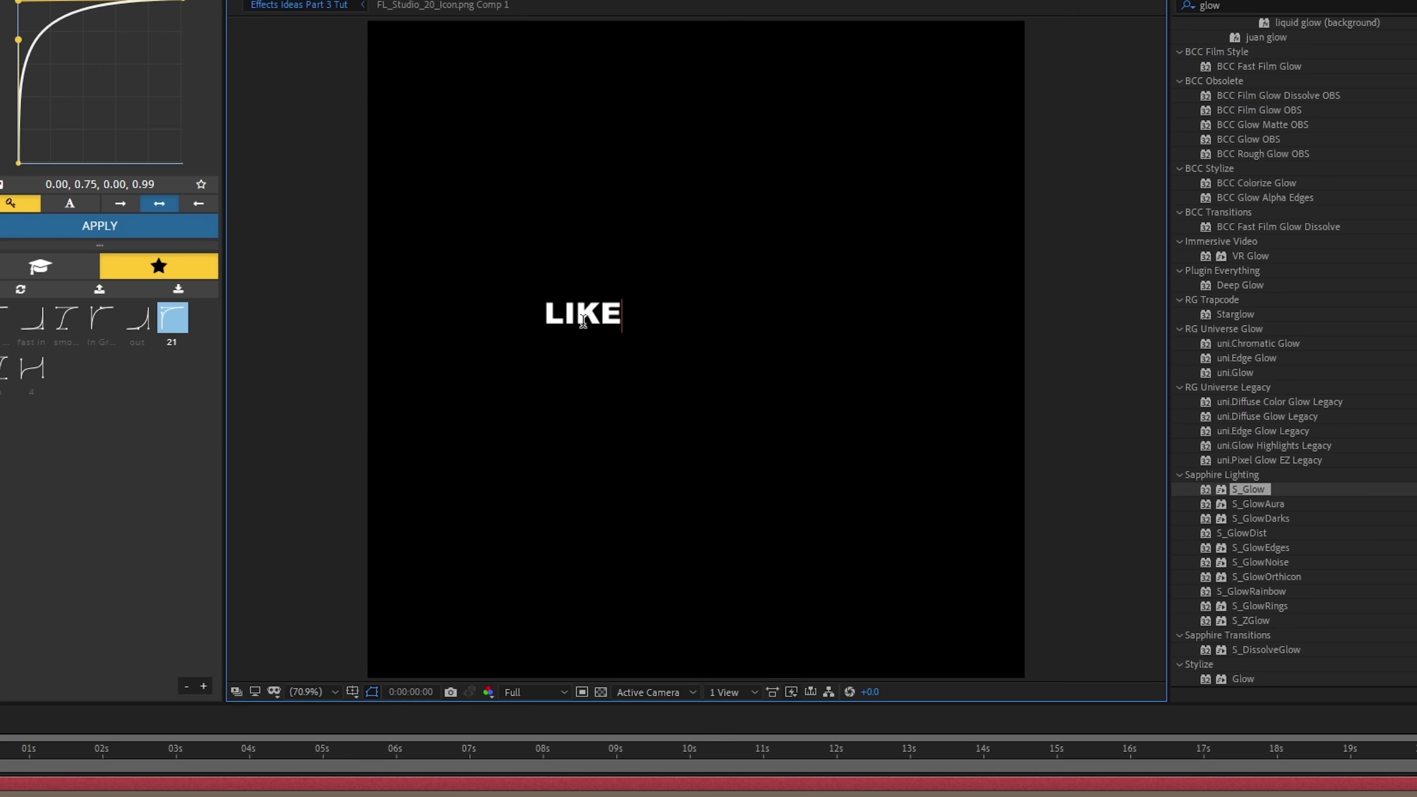
text(VIDEO)
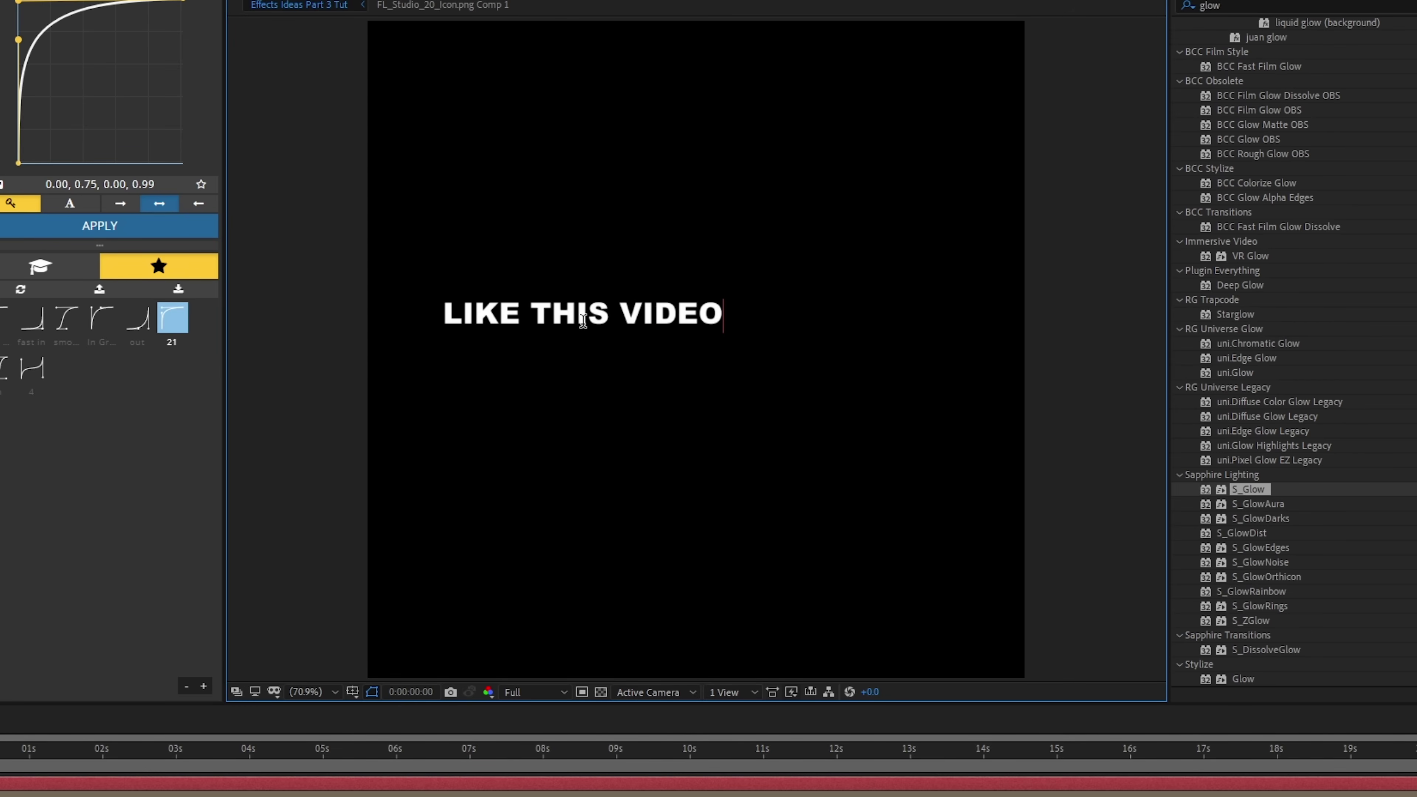
key(ctrl+shift+c)
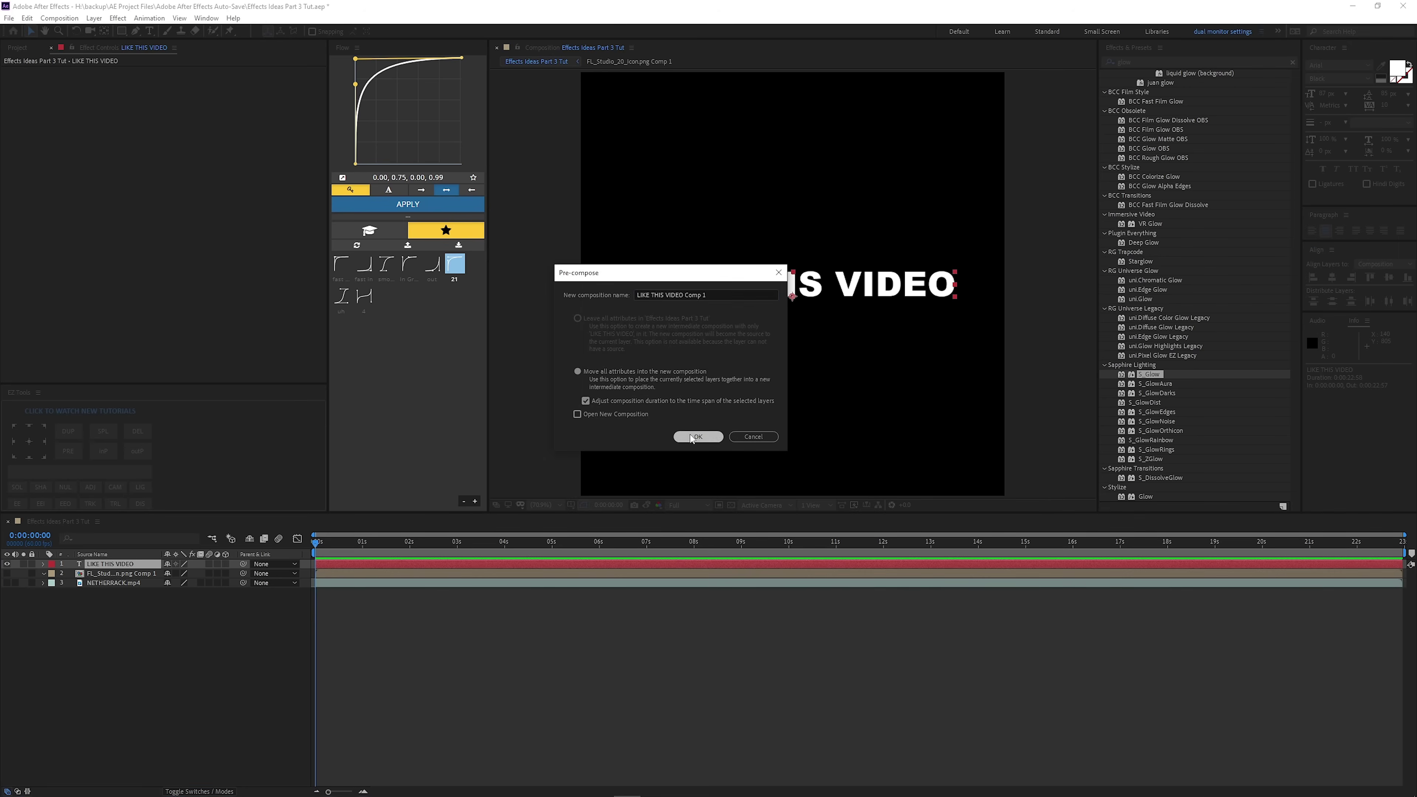
click(692, 437)
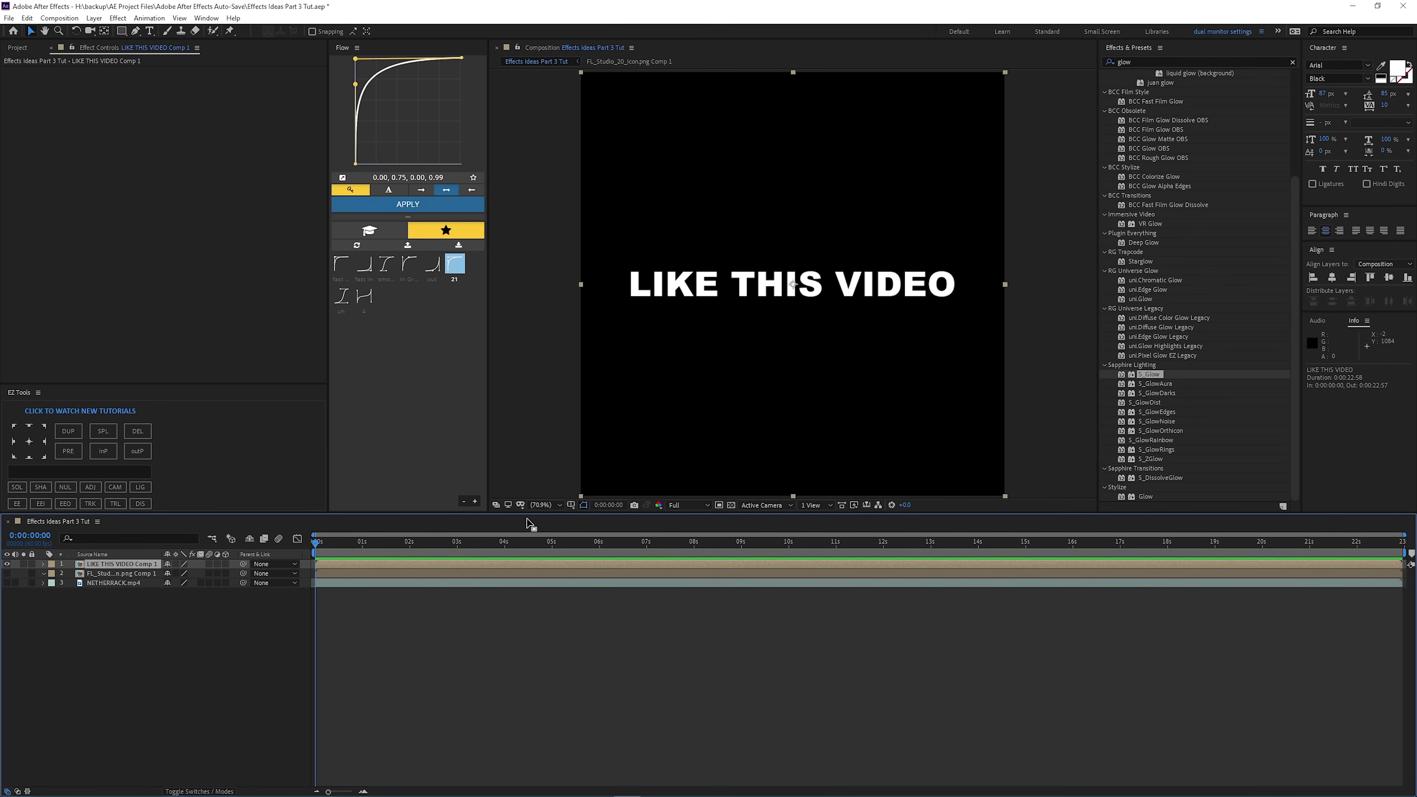
Duplicate the LIKE THIS VIDEO comp layer and delete the remaining FL Studio icon comp layer.
key(ctrl+d)
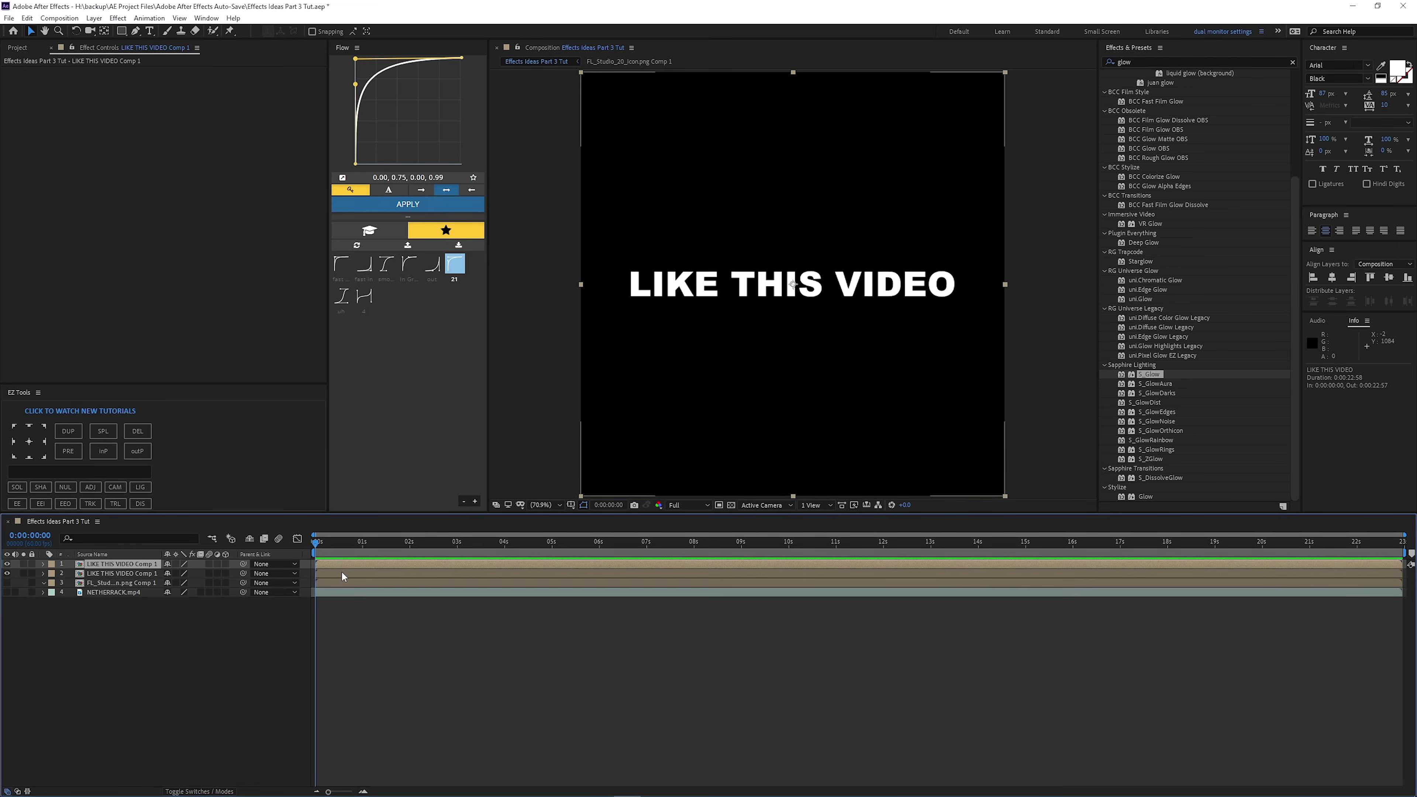
click(332, 584)
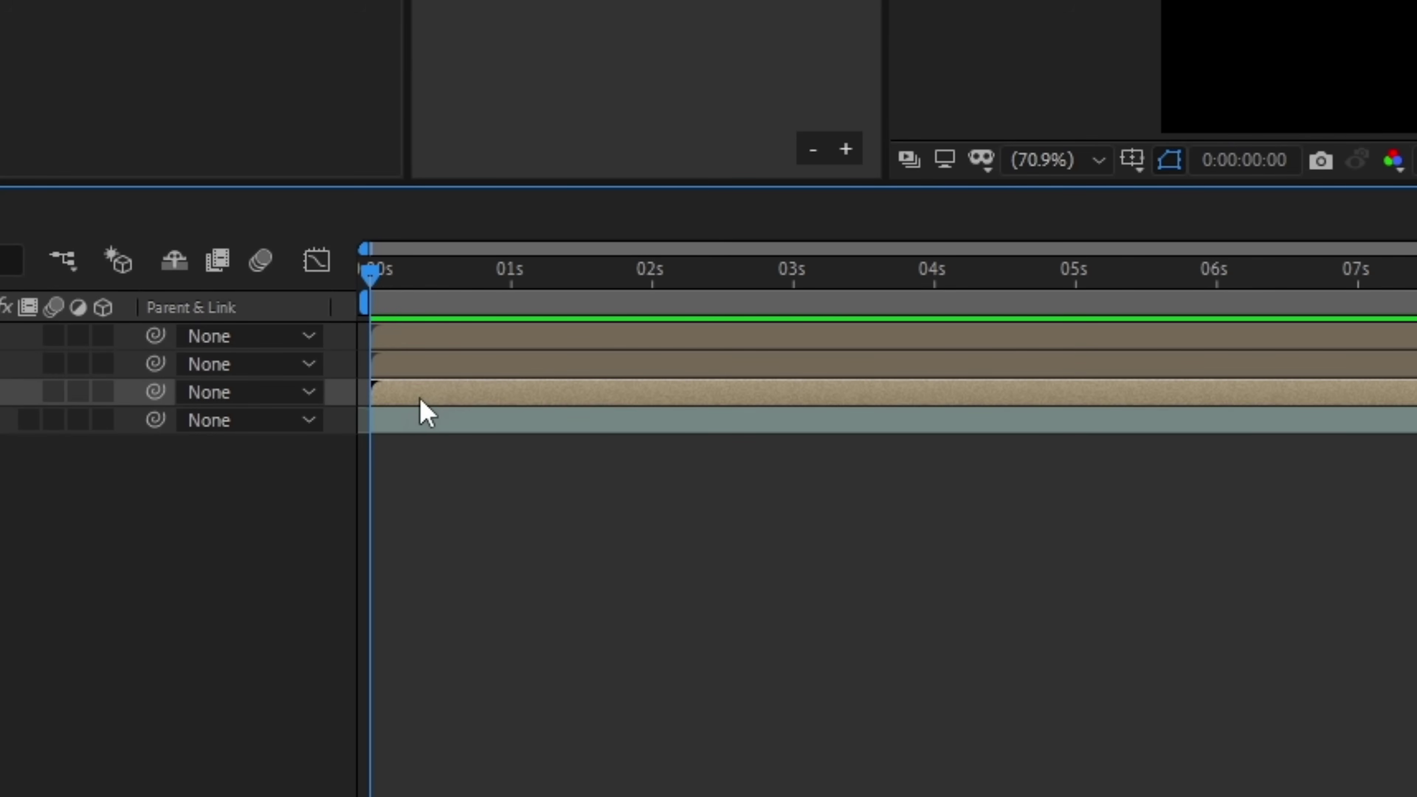
key(Delete)
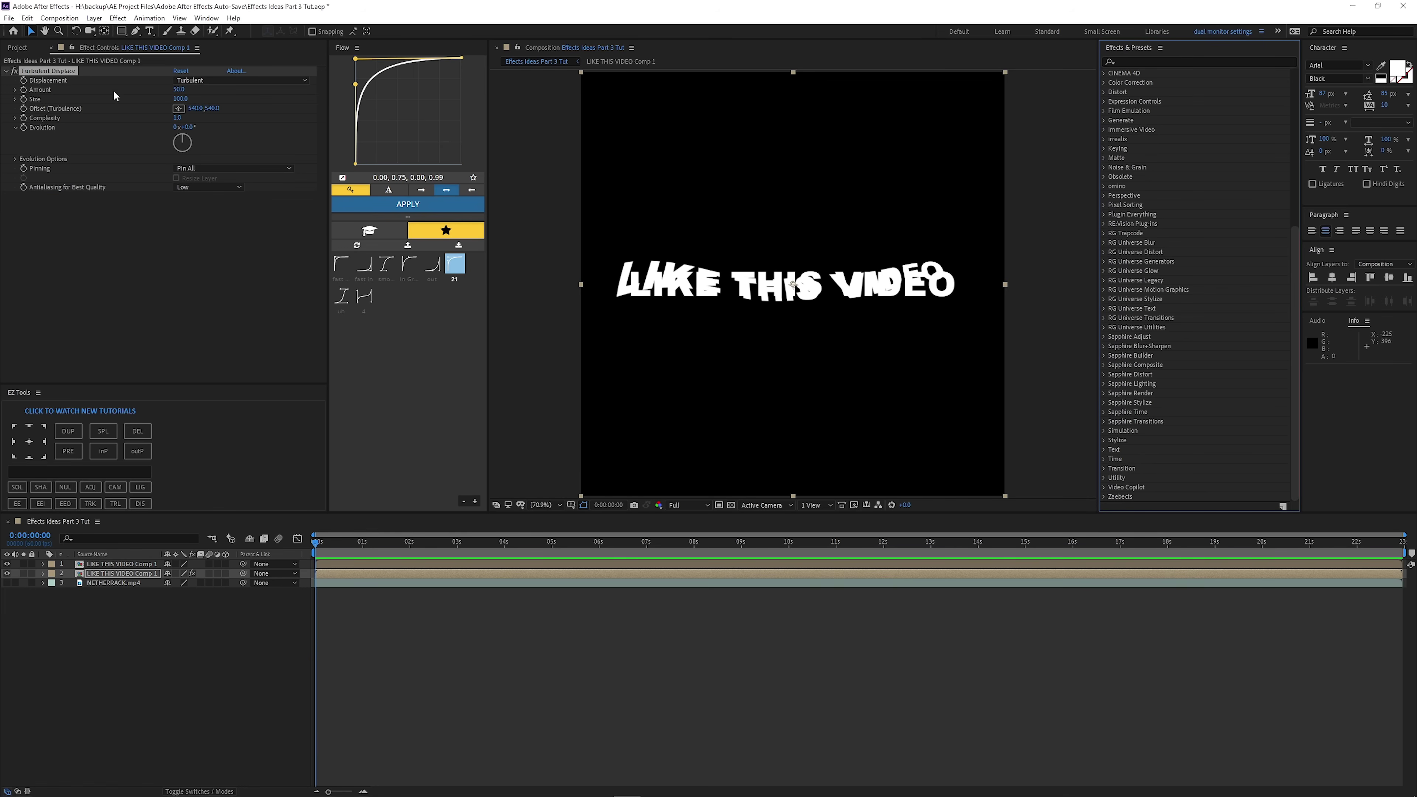
Set the lower text copy's Turbulent Displace to Amount 383, Size 72 and Complexity 10, and animate its Evolution across the timeline.
drag(182, 90, 300, 93)
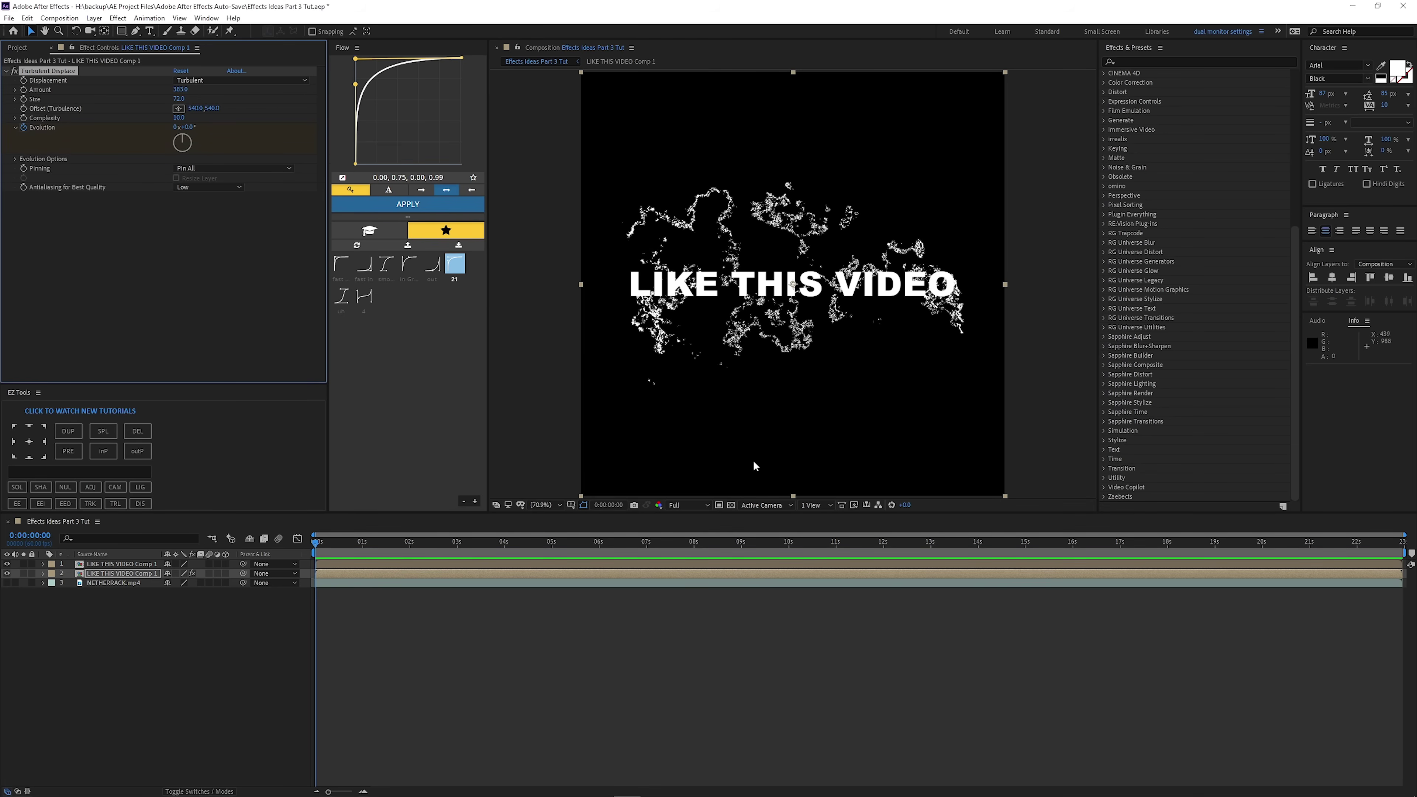
key(u)
drag(316, 540, 956, 583)
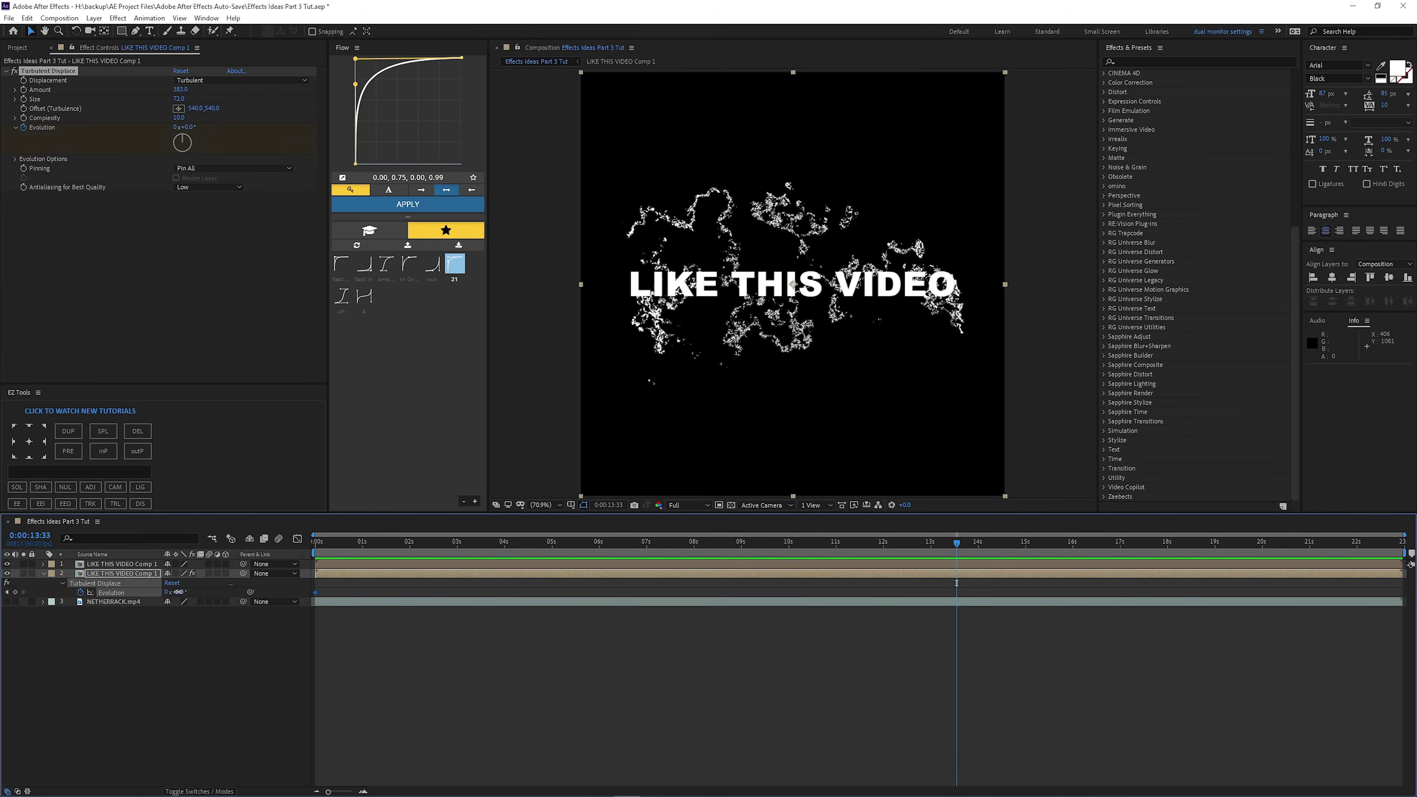